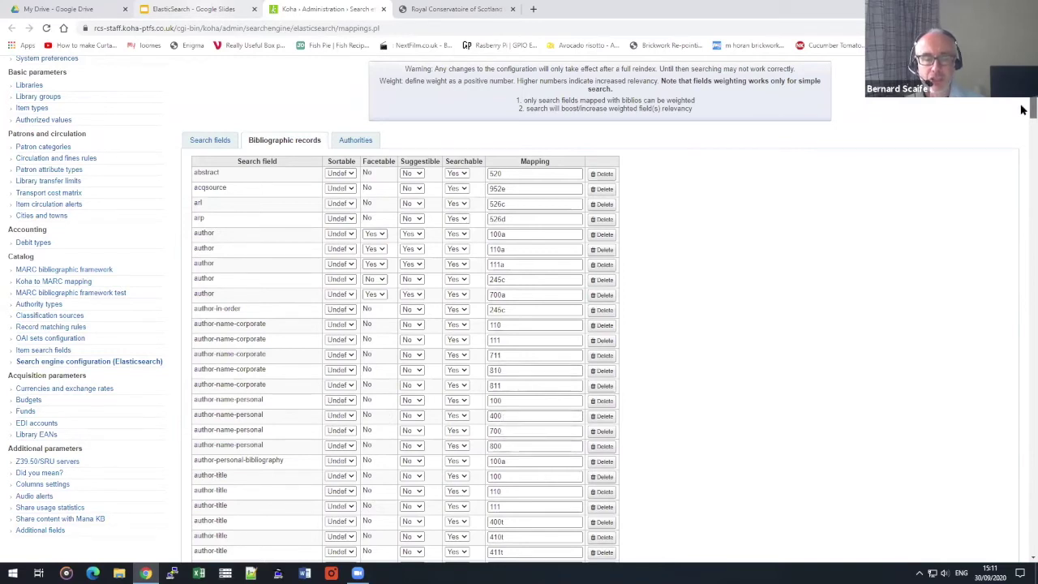
Step: Examine the search fields available for a new bibliographic mapping and the facet order table beneath the mappings
{"action": "left_click_drag", "start_coordinate": [1022, 109], "coordinate": [917, 514]}
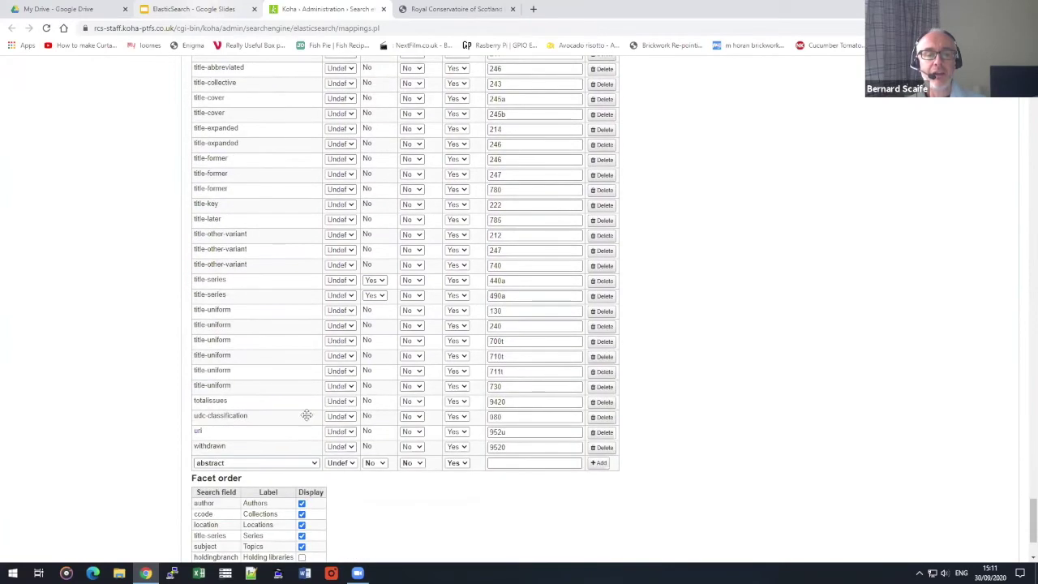
{"action": "left_click", "coordinate": [313, 463]}
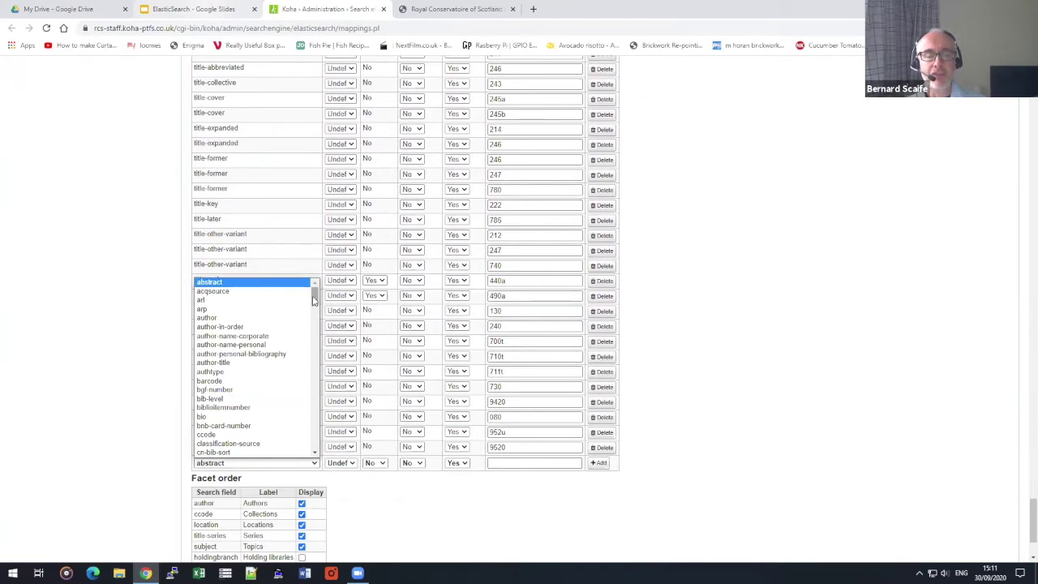
{"action": "left_click_drag", "start_coordinate": [313, 299], "coordinate": [314, 326]}
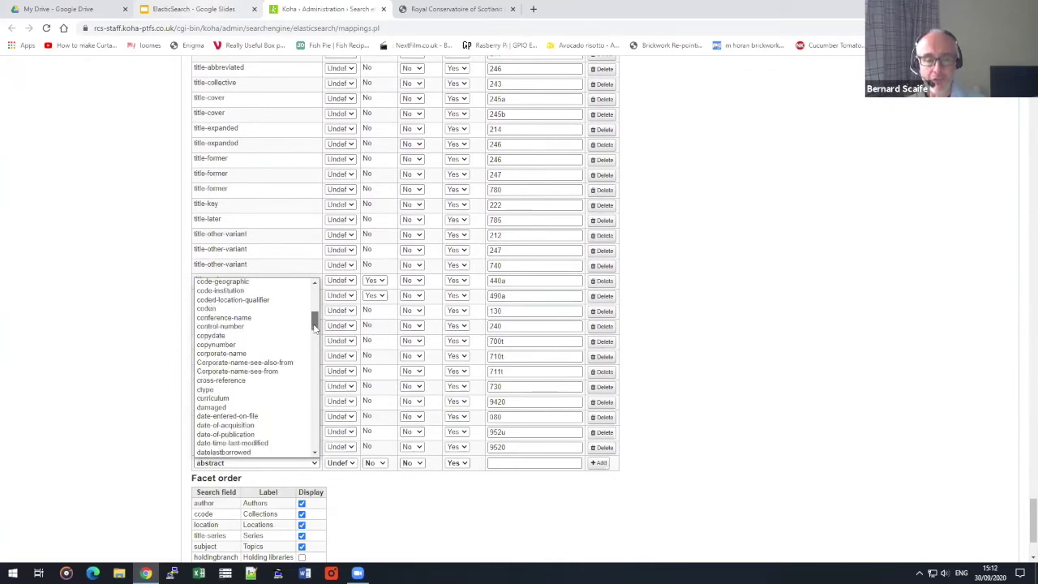
{"action": "left_click_drag", "start_coordinate": [314, 326], "coordinate": [308, 410]}
{"action": "scroll", "coordinate": [308, 413], "scroll_direction": "up", "scroll_amount": 5}
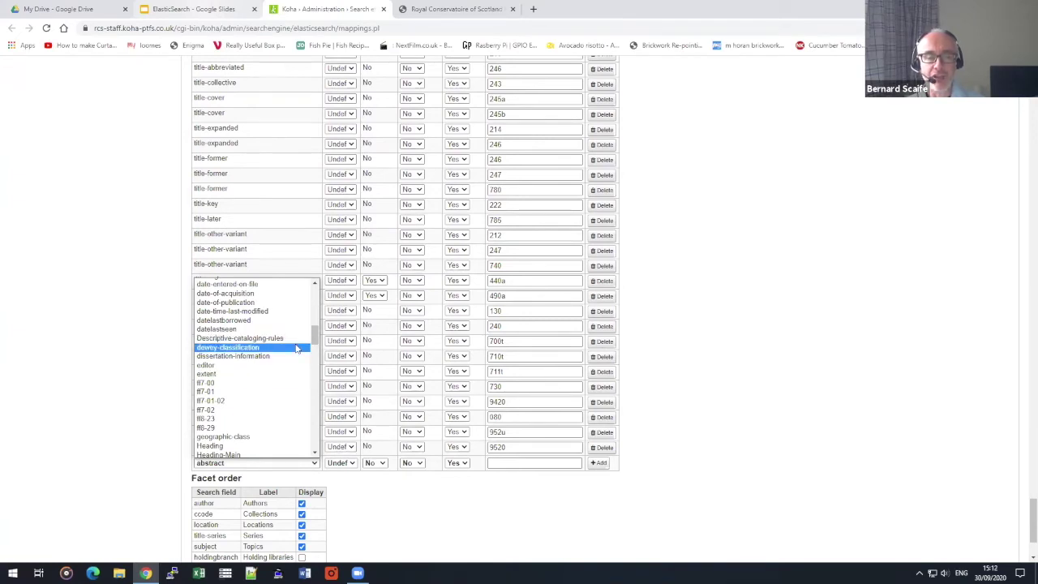
{"action": "left_click", "coordinate": [707, 370]}
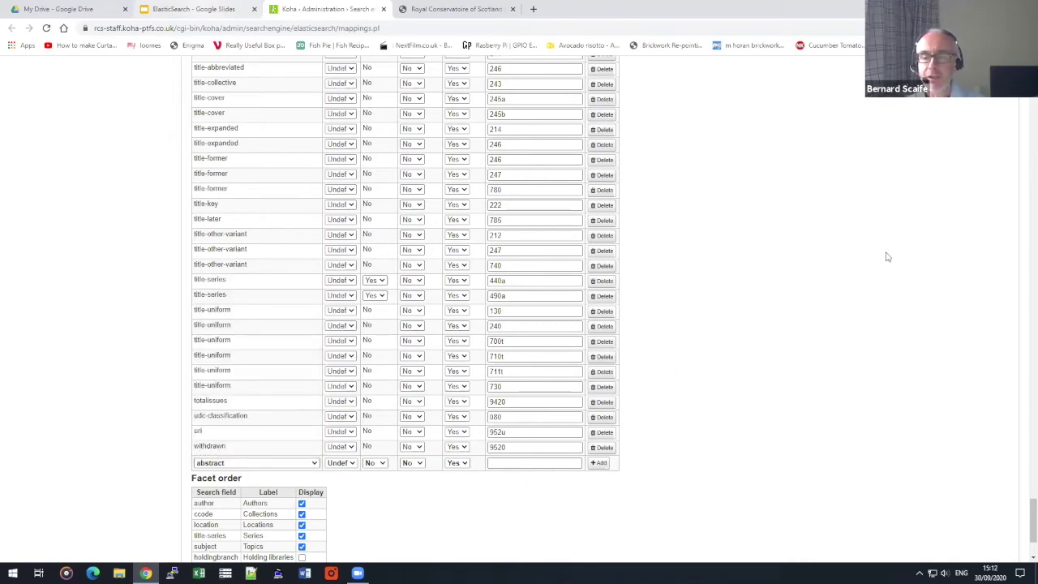
{"action": "scroll", "coordinate": [636, 366], "scroll_direction": "down", "scroll_amount": 3}
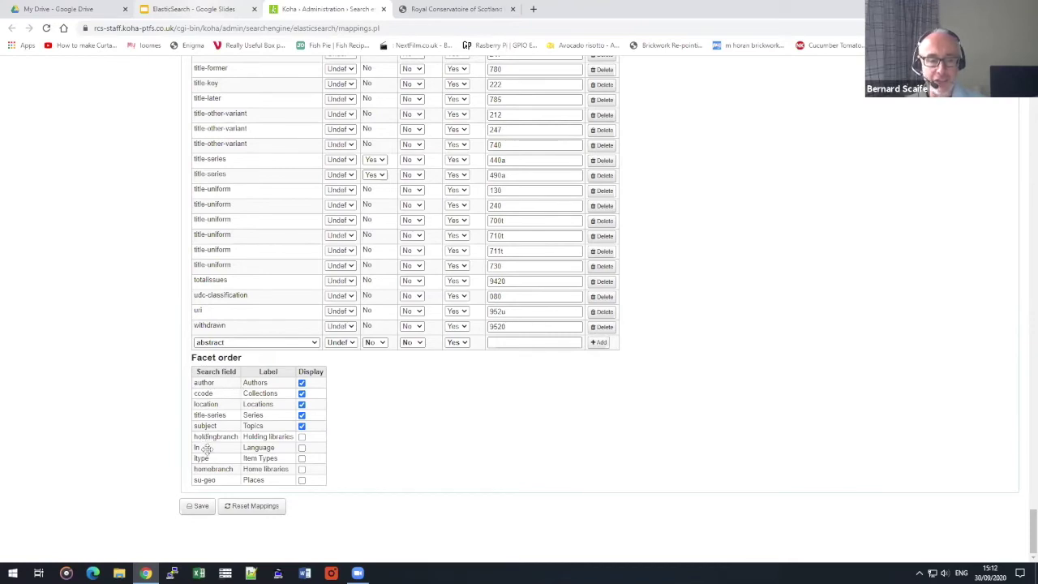
{"action": "mouse_move", "coordinate": [207, 448]}
{"action": "left_mouse_down"}
{"action": "mouse_move", "coordinate": [206, 390]}
{"action": "mouse_move", "coordinate": [207, 448]}
{"action": "left_mouse_up"}
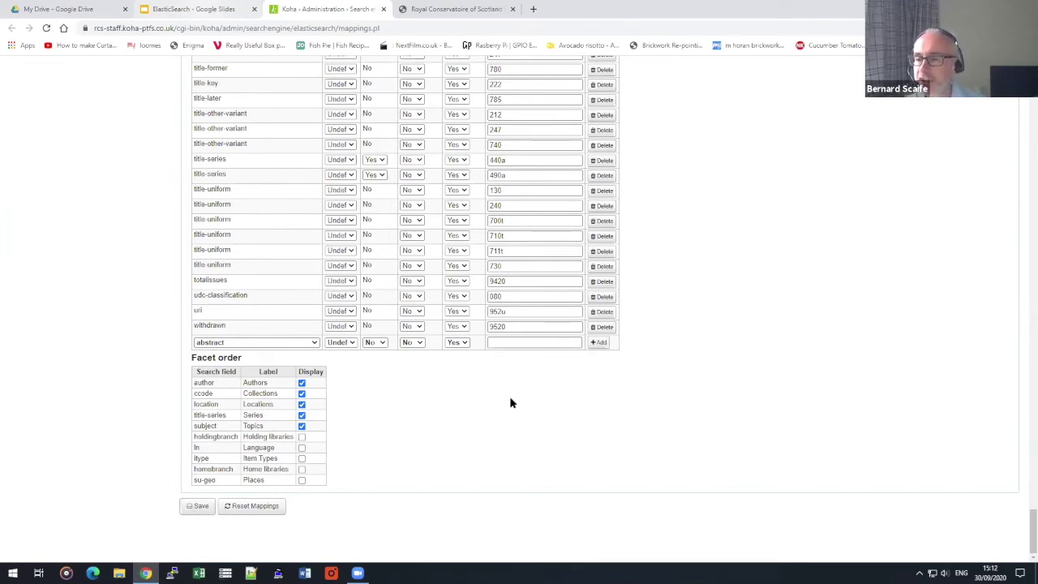
Step: Review the search fields configuration from abstract to withdrawn, checking field types, searchability and relevance weights
{"action": "scroll", "coordinate": [1024, 433], "scroll_direction": "up", "scroll_amount": 20}
{"action": "scroll", "coordinate": [1022, 162], "scroll_direction": "up", "scroll_amount": 15}
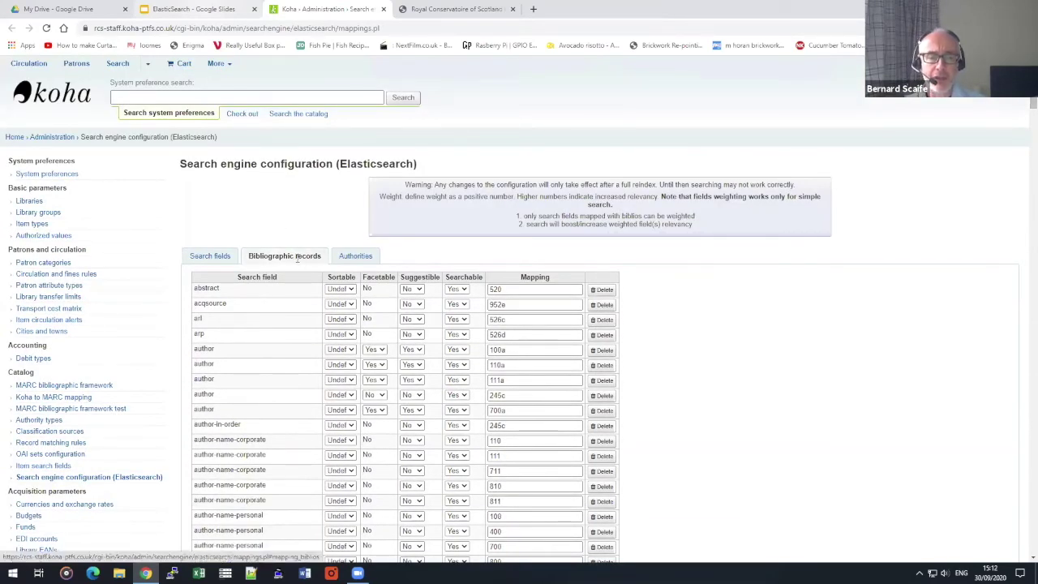
{"action": "left_click", "coordinate": [213, 256]}
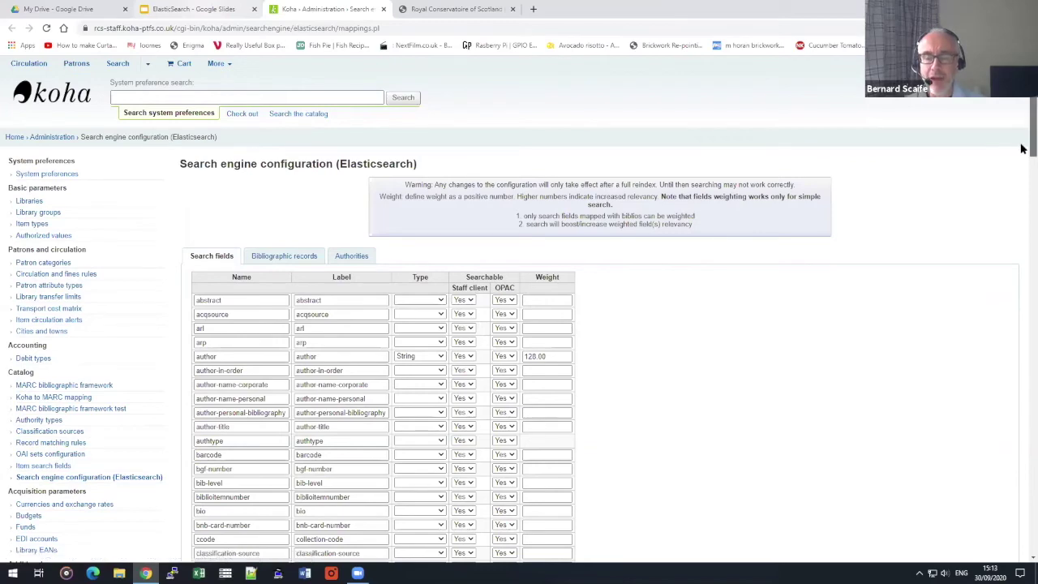
{"action": "left_click_drag", "start_coordinate": [1021, 149], "coordinate": [1022, 169]}
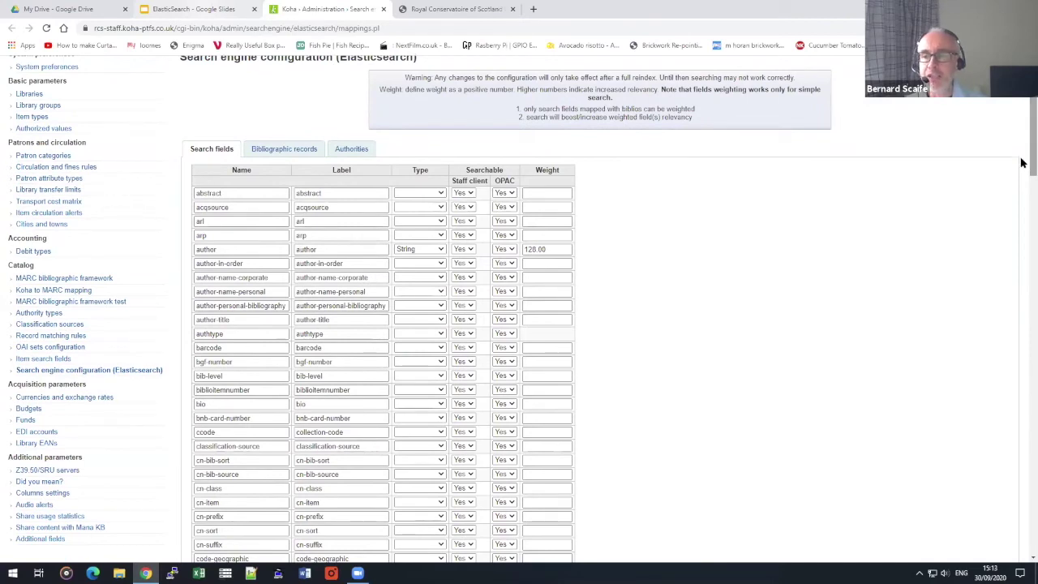
{"action": "left_click_drag", "start_coordinate": [1021, 162], "coordinate": [1021, 535]}
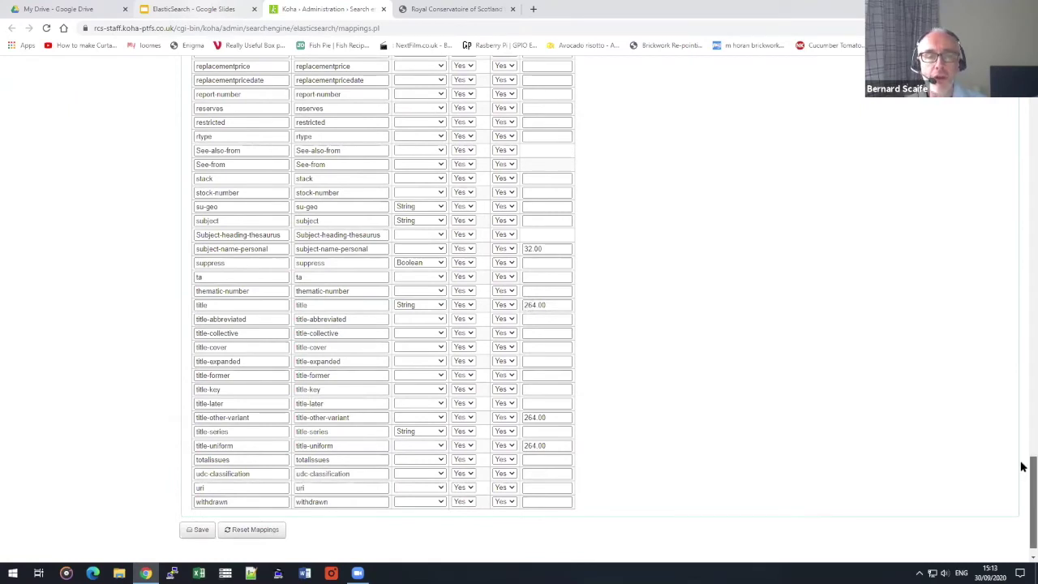
{"action": "left_click_drag", "start_coordinate": [1021, 465], "coordinate": [1022, 114]}
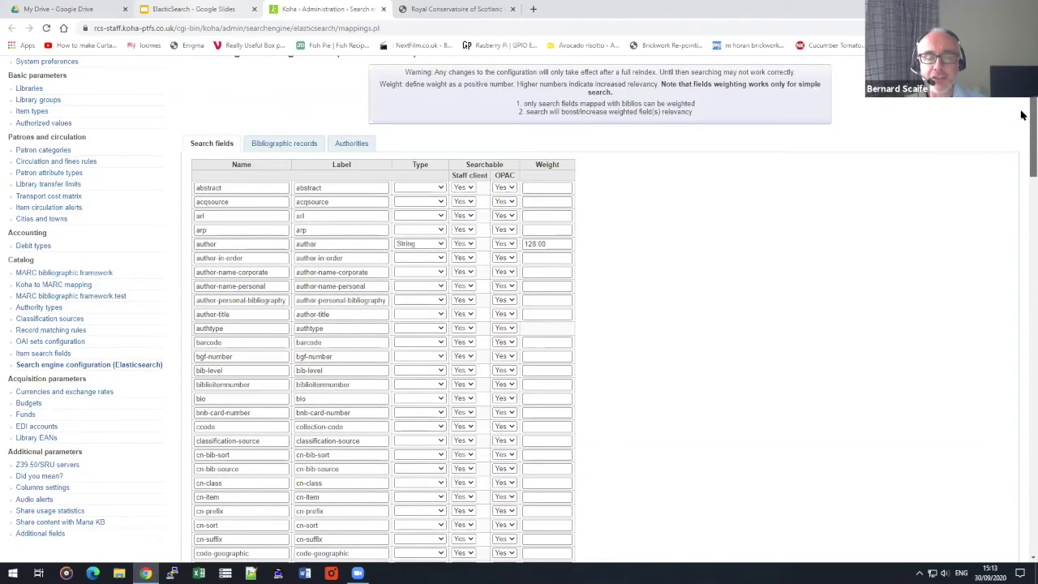
{"action": "left_click_drag", "start_coordinate": [1021, 114], "coordinate": [1021, 258]}
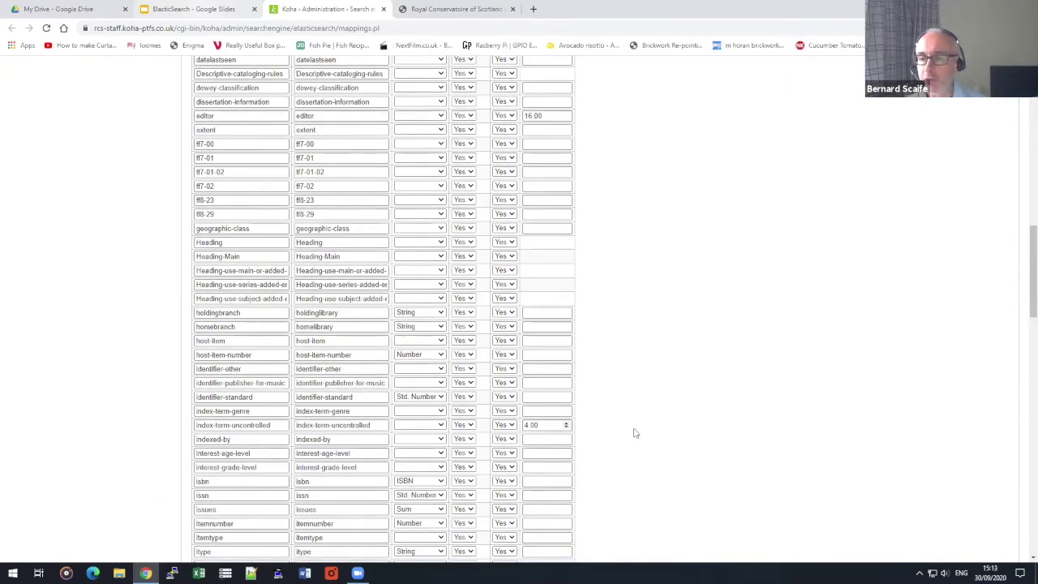
{"action": "left_click_drag", "start_coordinate": [1021, 278], "coordinate": [1021, 522]}
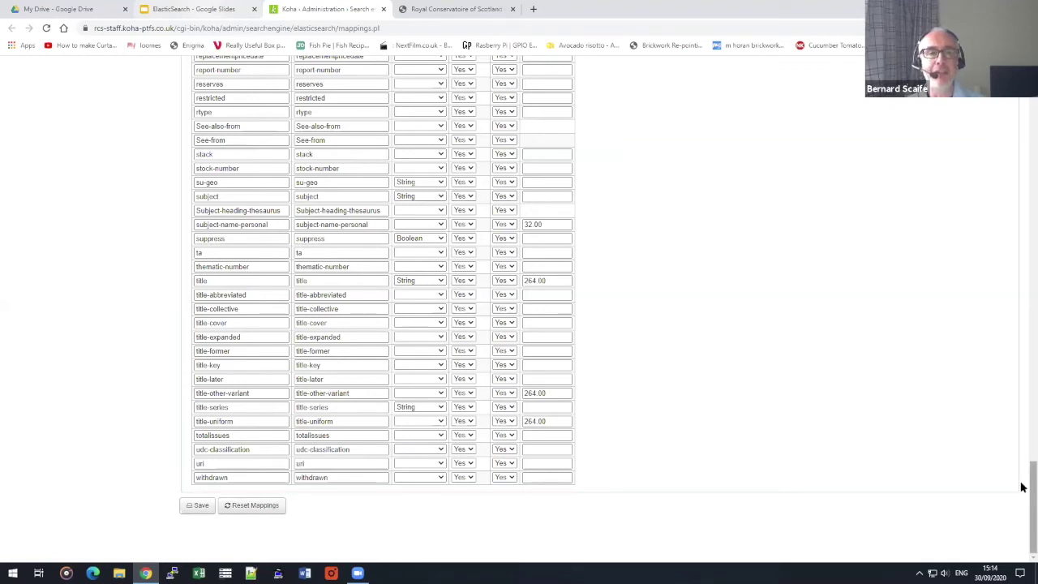
Step: Switch to the Google Slides presentation, follow its Search Engine link, and inspect the engine options of the SearchEngine preference
{"action": "left_click", "coordinate": [192, 8]}
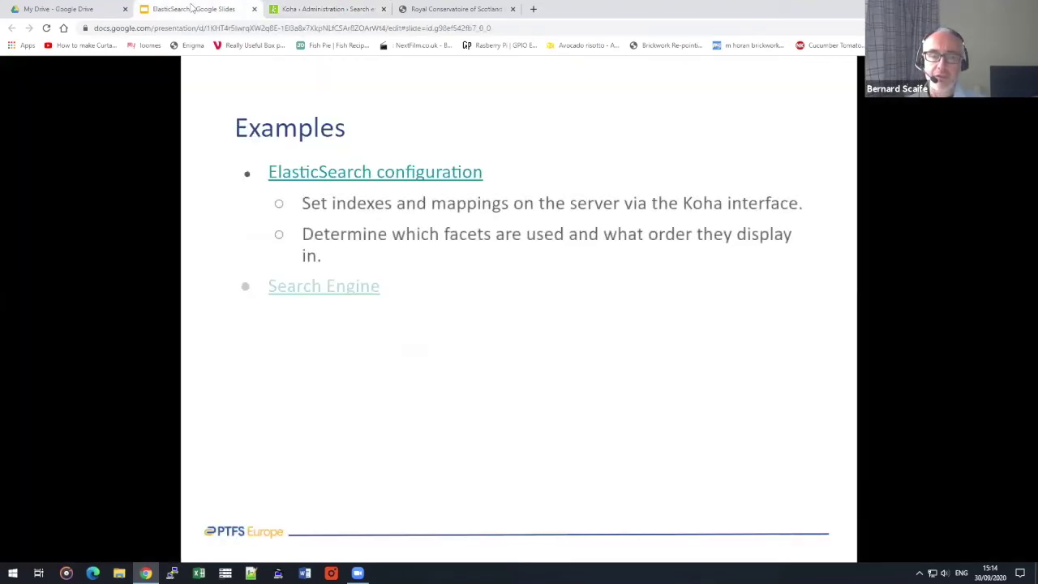
{"action": "left_click", "coordinate": [315, 289]}
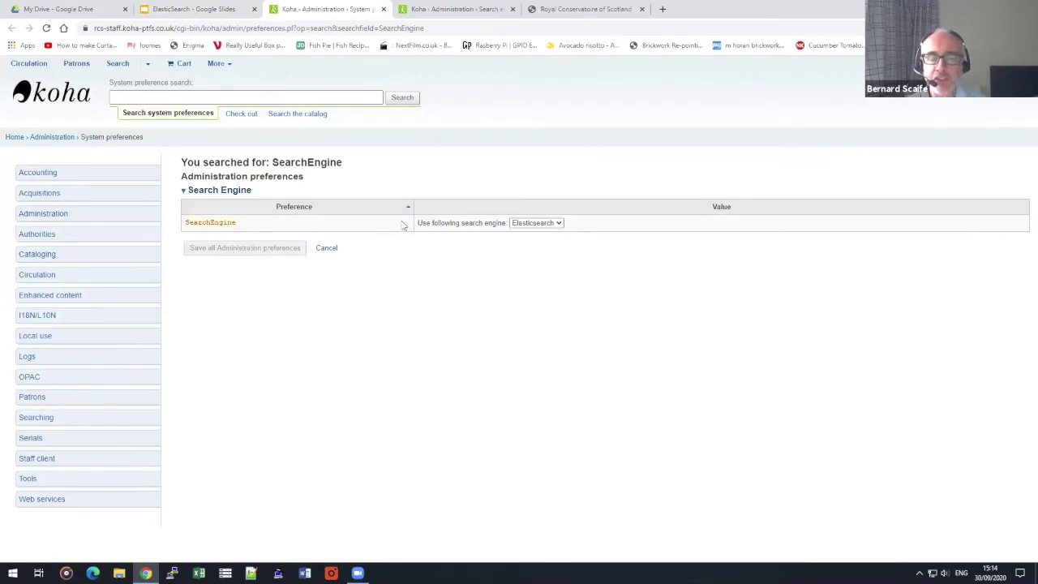
{"action": "left_click", "coordinate": [556, 226]}
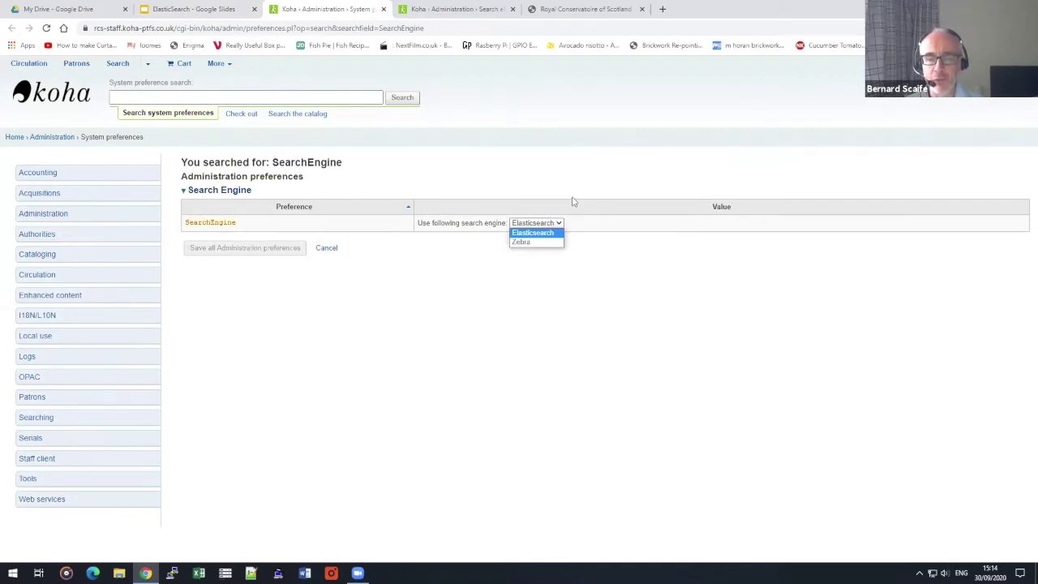
{"action": "left_click", "coordinate": [572, 201]}
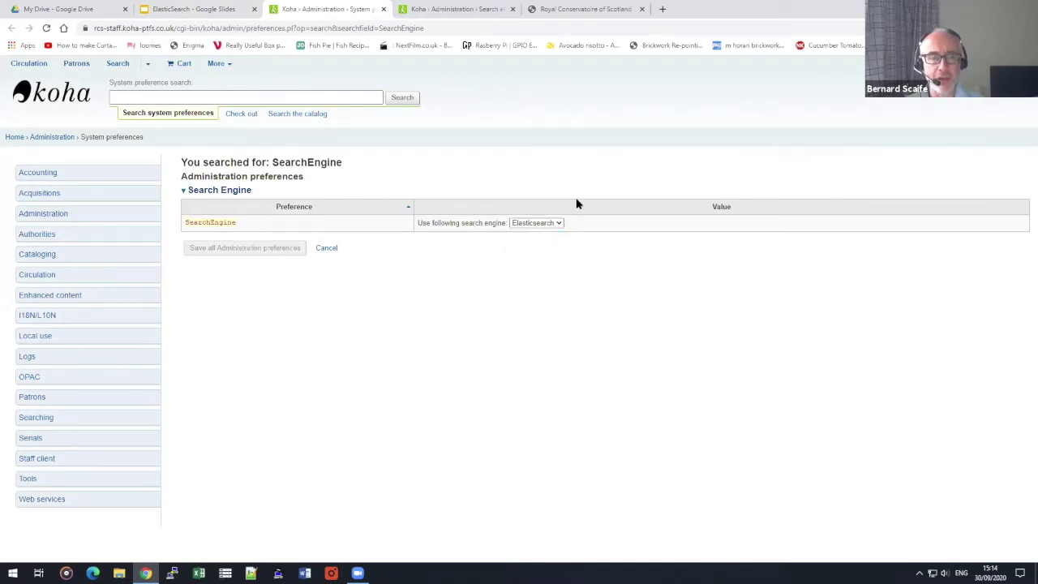
Step: Return to the Google Slides presentation, reveal the Searching bullet on the Examples slide, and open its linked Koha preferences
{"action": "left_click", "coordinate": [207, 9]}
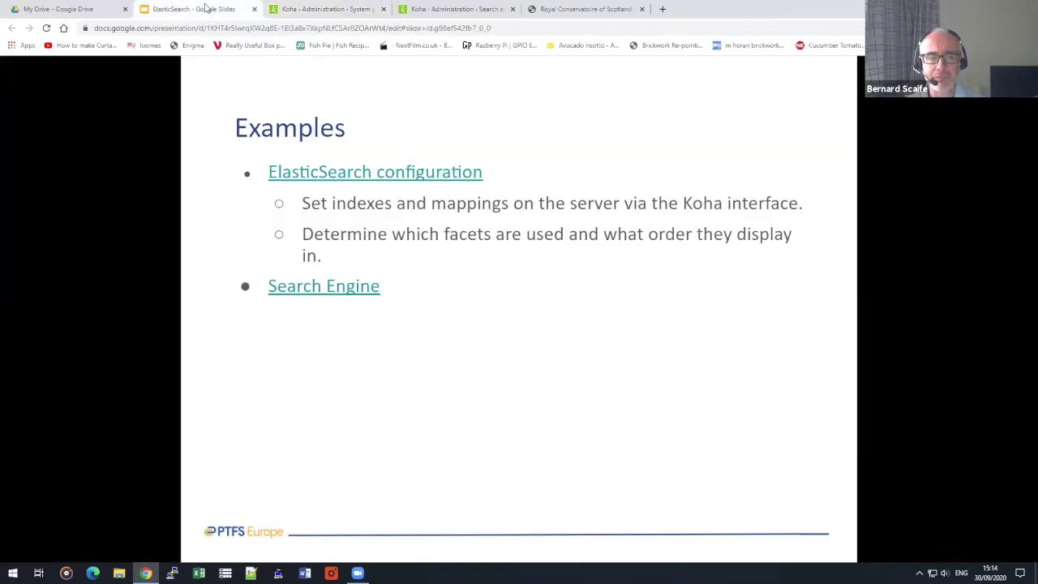
{"action": "left_click", "coordinate": [444, 291]}
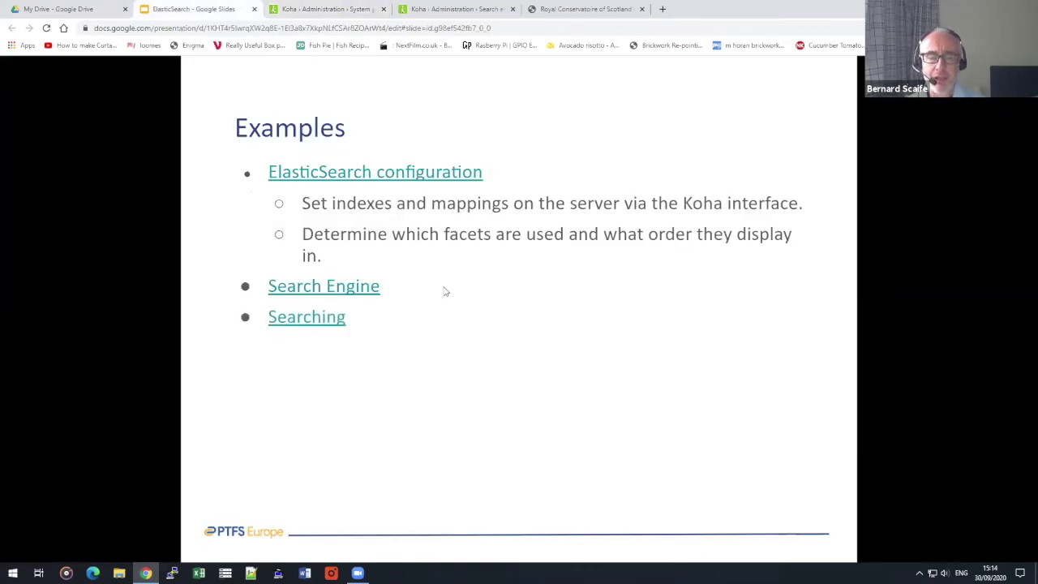
{"action": "left_click", "coordinate": [318, 317]}
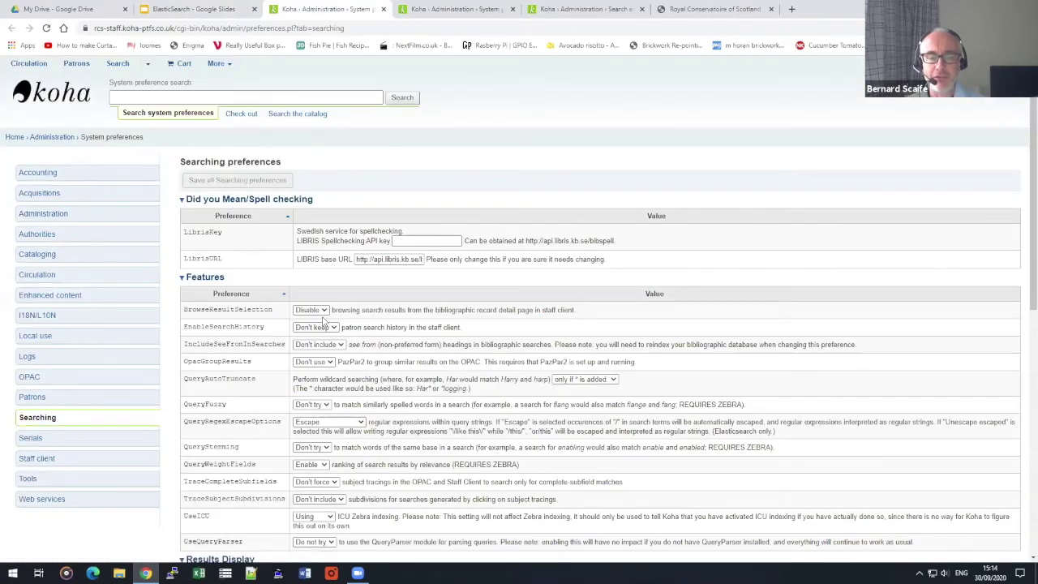
Step: Examine the QueryWeightFields and QueryFuzzy preferences, including their Zebra requirement and the options offered for QueryFuzzy
{"action": "scroll", "coordinate": [342, 322], "scroll_direction": "down", "scroll_amount": 3}
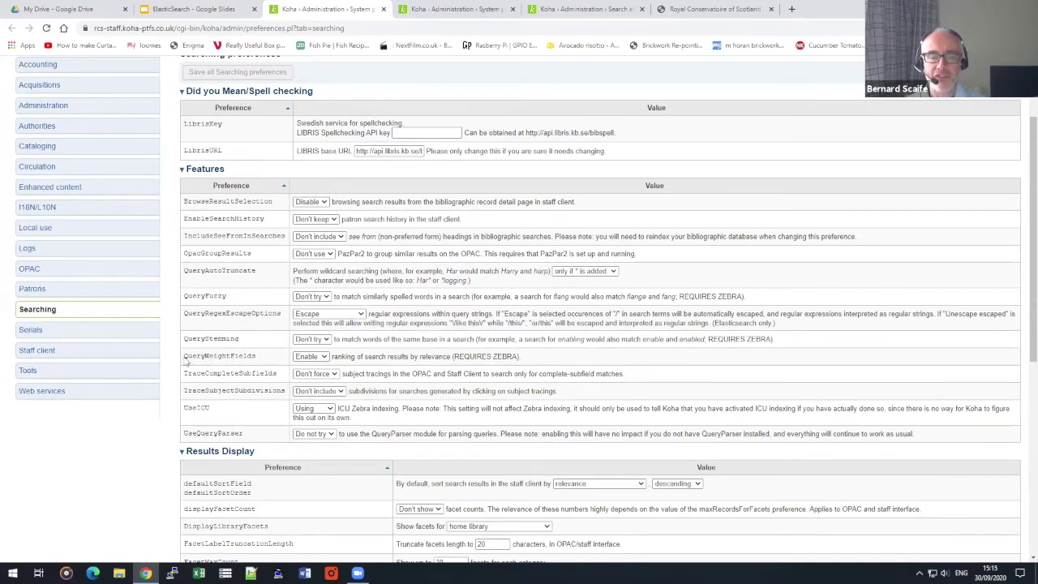
{"action": "left_click_drag", "start_coordinate": [184, 357], "coordinate": [262, 359]}
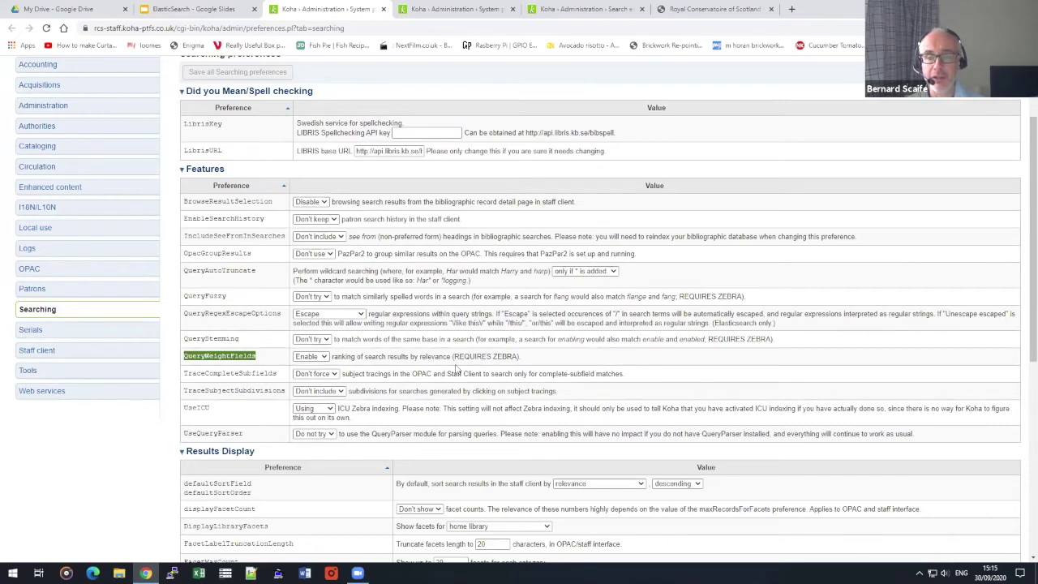
{"action": "left_click_drag", "start_coordinate": [446, 358], "coordinate": [517, 357]}
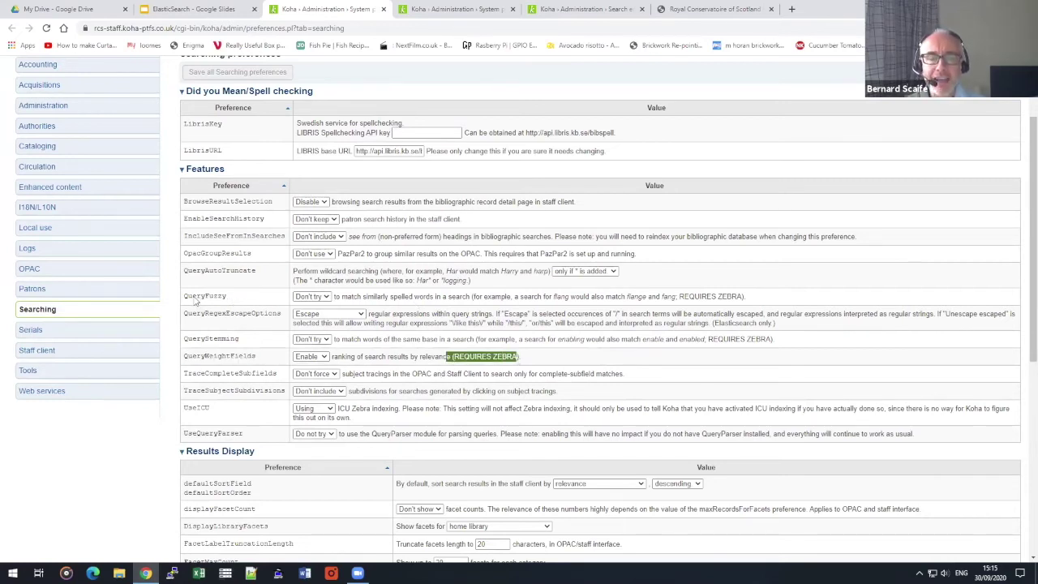
{"action": "left_click_drag", "start_coordinate": [186, 300], "coordinate": [230, 303]}
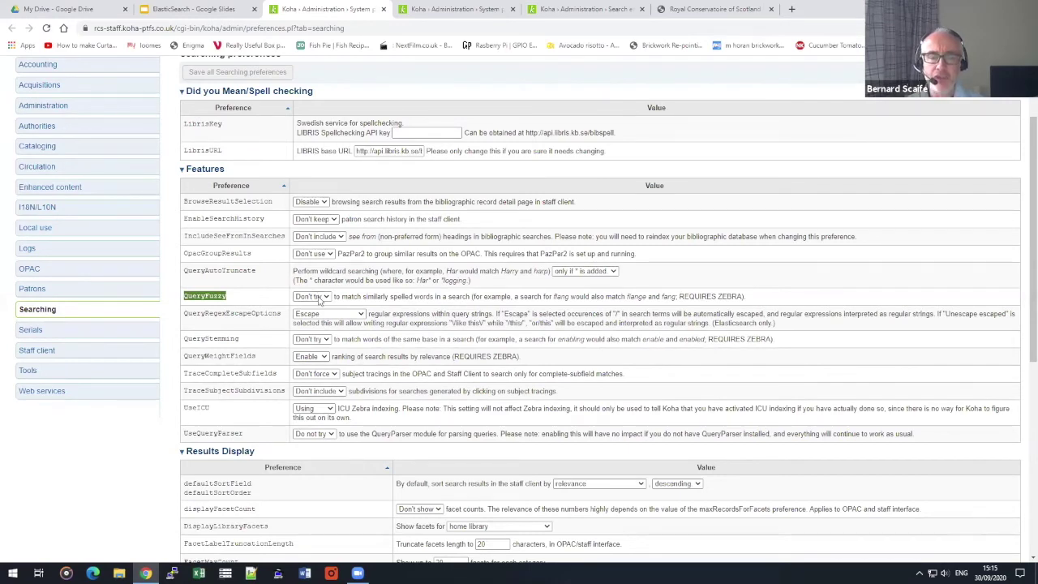
{"action": "left_click", "coordinate": [323, 297]}
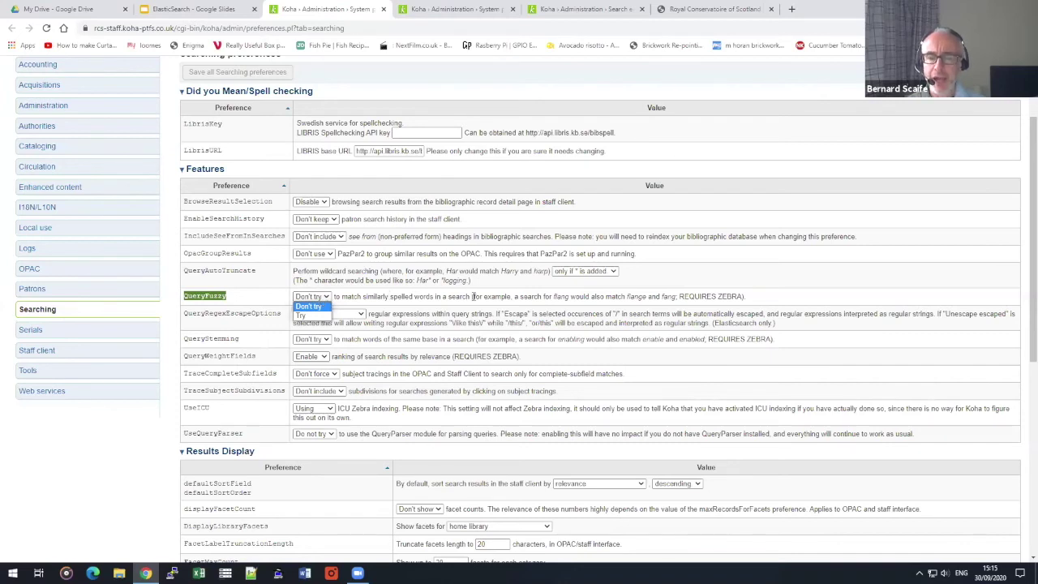
{"action": "left_click", "coordinate": [474, 296]}
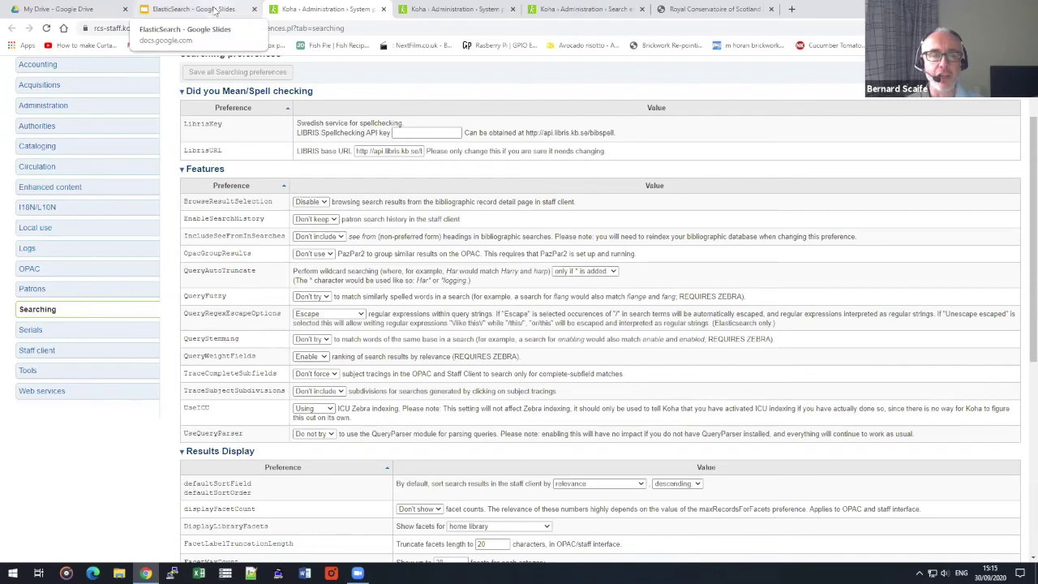
Step: Go back to the Google Slides presentation, advance through the QueryFuzzy note to Example Searches, and open the Carries war catalogue search
{"action": "left_click", "coordinate": [215, 10]}
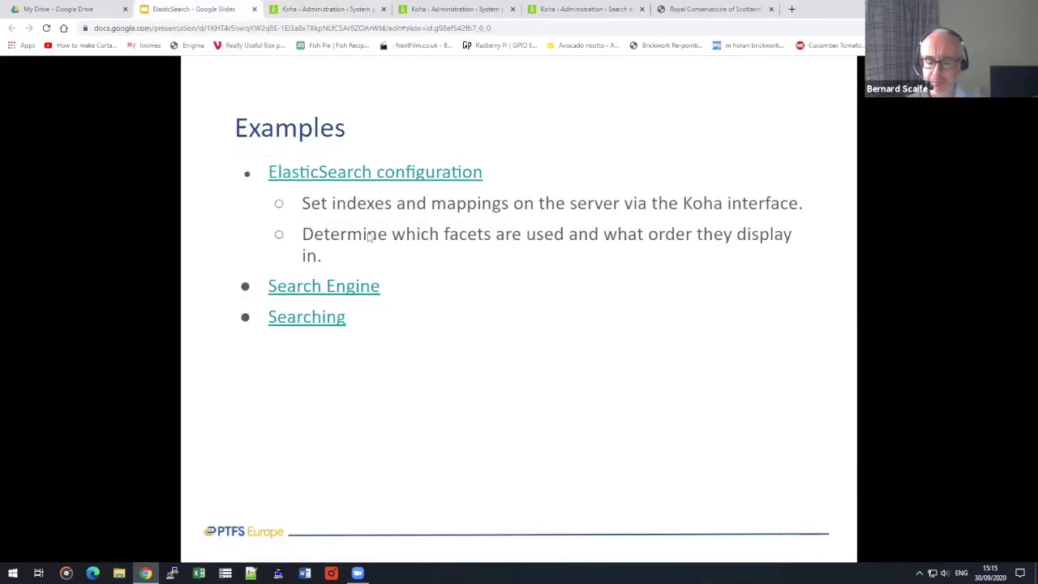
{"action": "key", "text": "Right"}
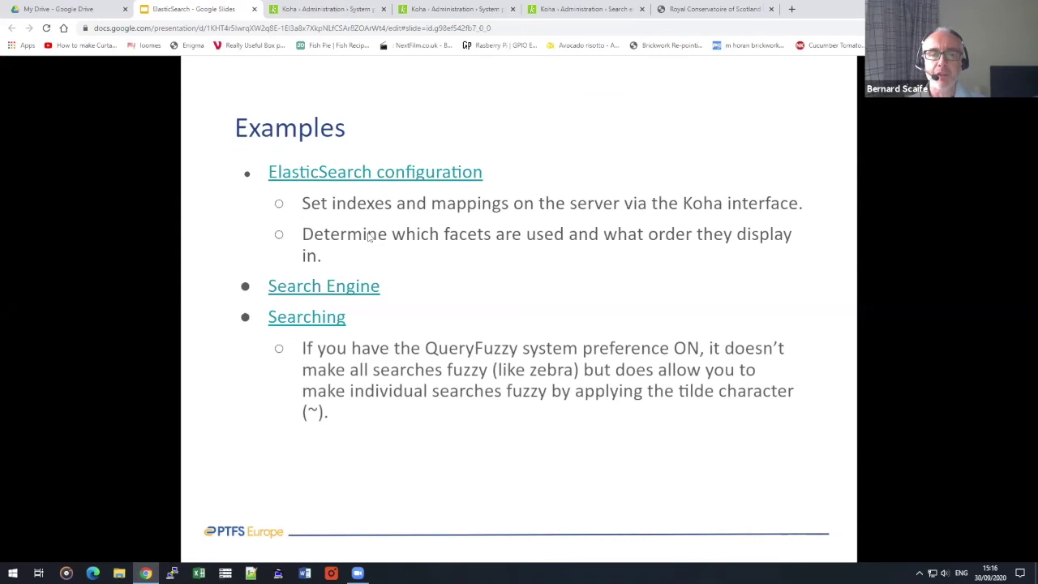
{"action": "left_click", "coordinate": [369, 237]}
{"action": "key", "text": "Right"}
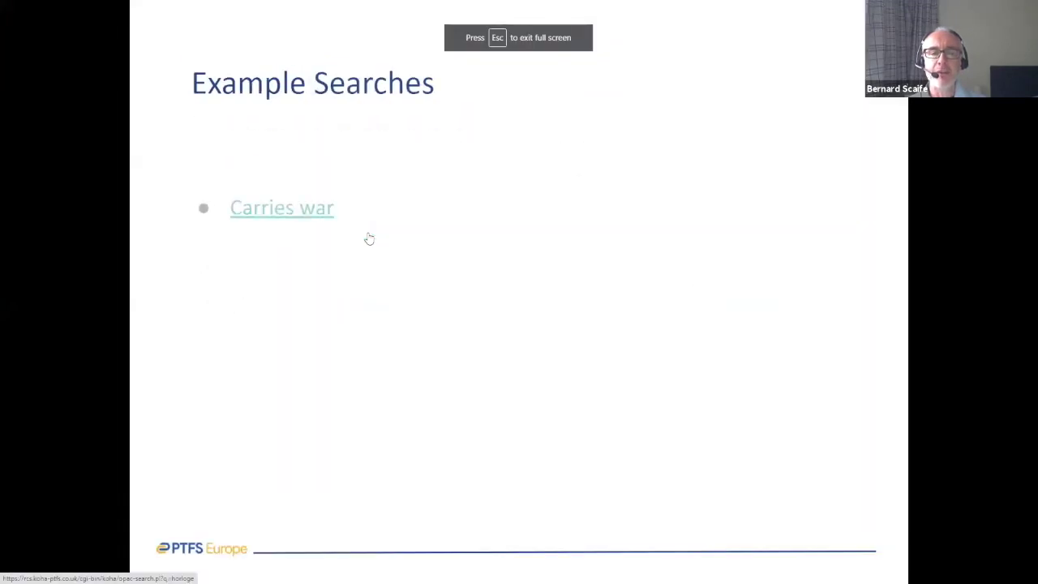
{"action": "left_click", "coordinate": [288, 206]}
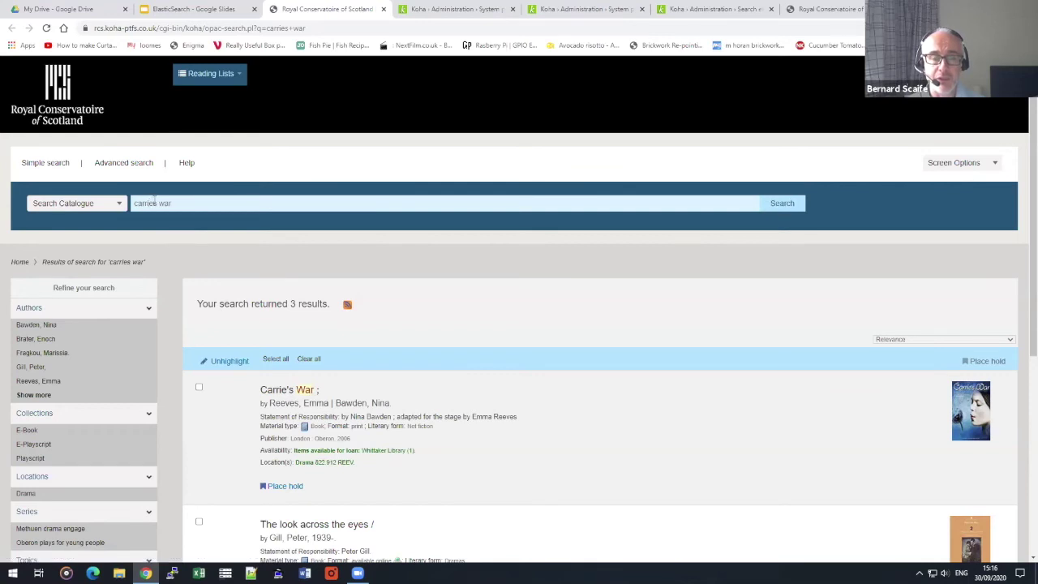
Step: Add the apostrophe to the catalogue query, search for "carrie's war", and look through the results
{"action": "left_click", "coordinate": [153, 202]}
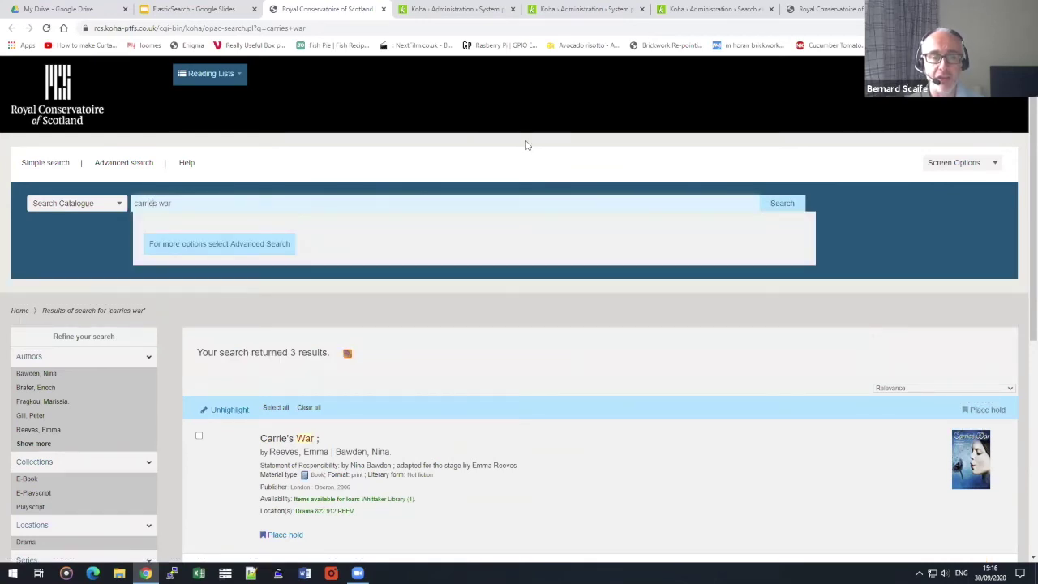
{"action": "type", "text": "'"}
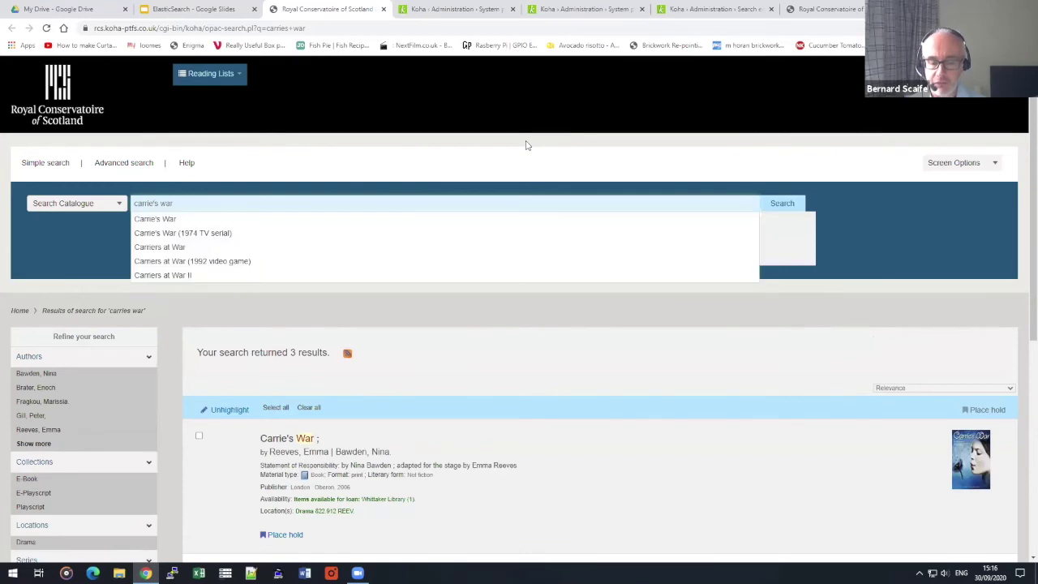
{"action": "key", "text": "Return"}
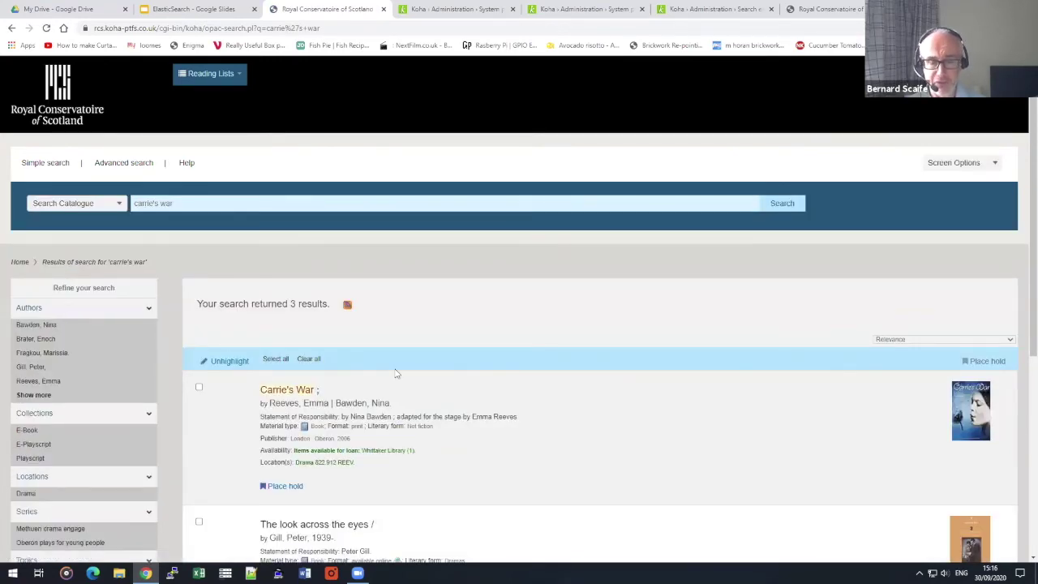
{"action": "scroll", "coordinate": [422, 353], "scroll_direction": "down", "scroll_amount": 1}
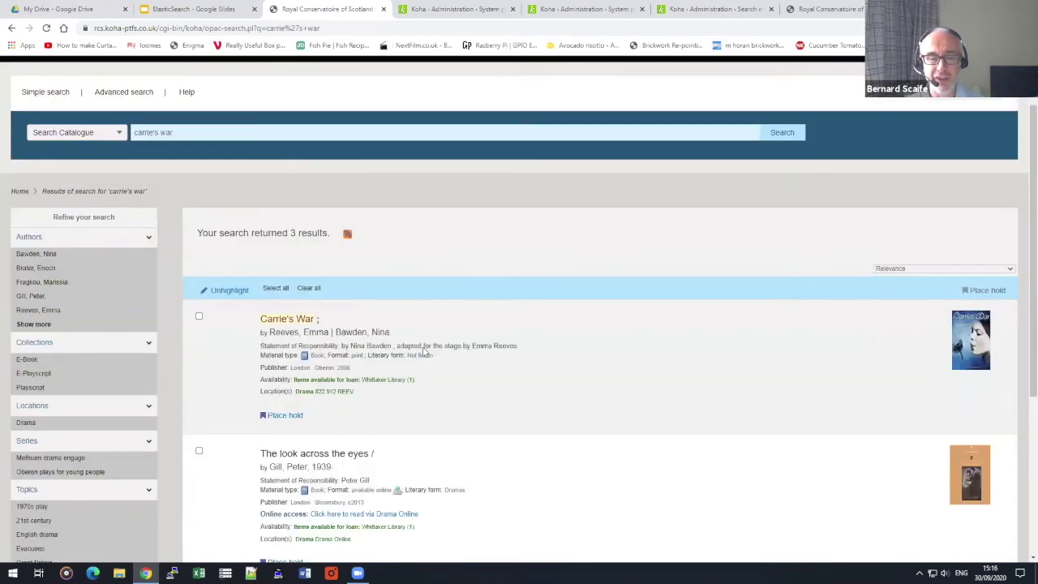
Step: Return to the Google Slides presentation, reveal the l'horloge vs horloge bullet on Example Searches, and open the l'horloge catalogue search
{"action": "scroll", "coordinate": [423, 351], "scroll_direction": "up", "scroll_amount": 1}
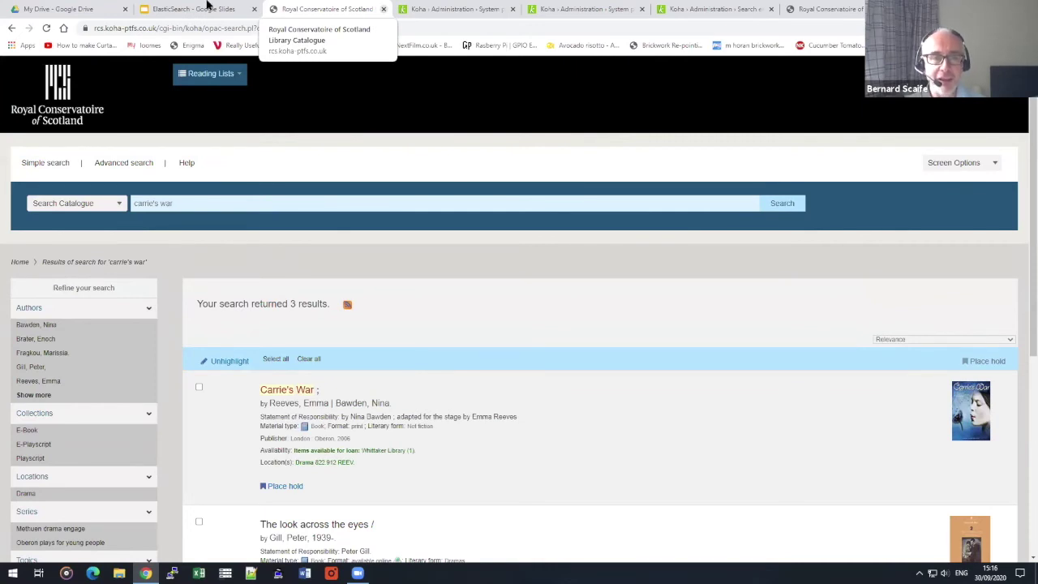
{"action": "left_click", "coordinate": [197, 8]}
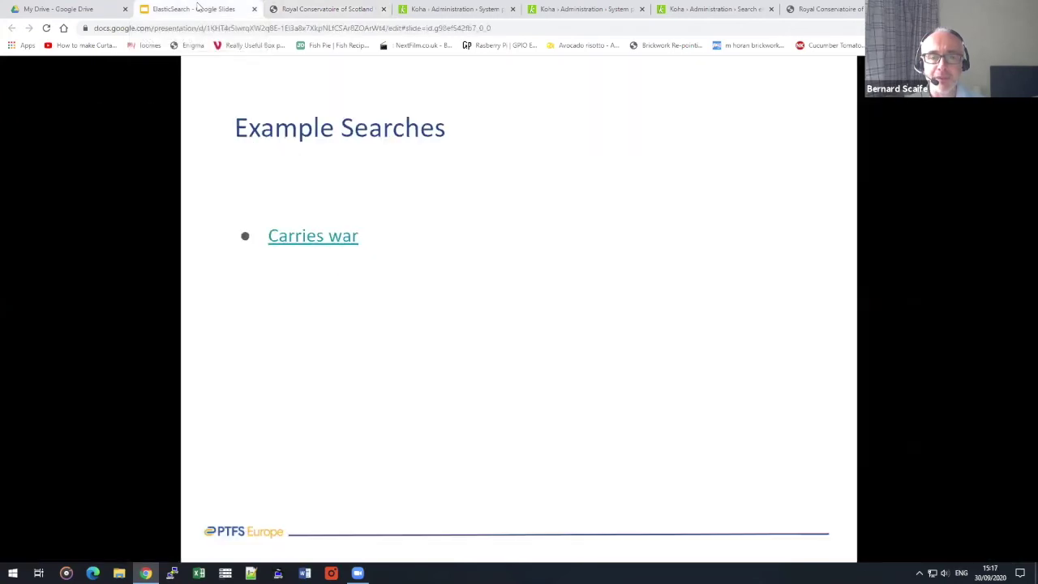
{"action": "left_click", "coordinate": [306, 130]}
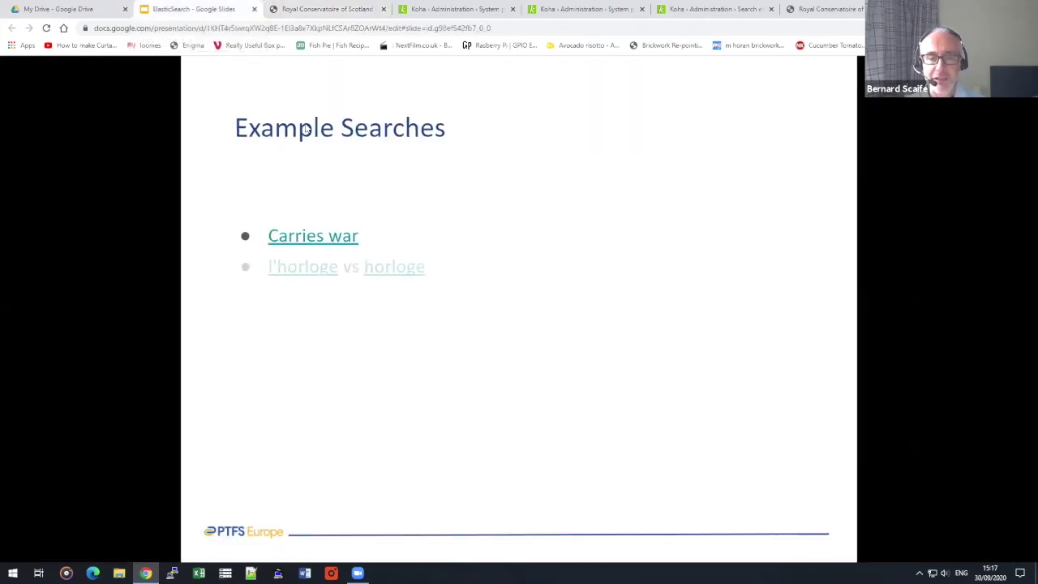
{"action": "left_click", "coordinate": [317, 273]}
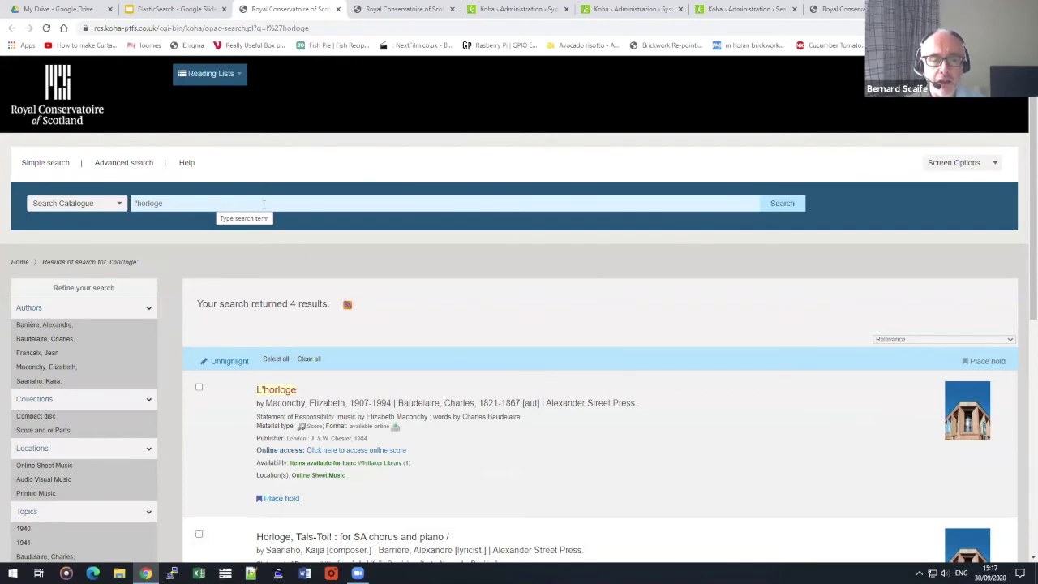
Step: Remove the l' prefix from the catalogue query and search for "horloge"
{"action": "left_click", "coordinate": [227, 201]}
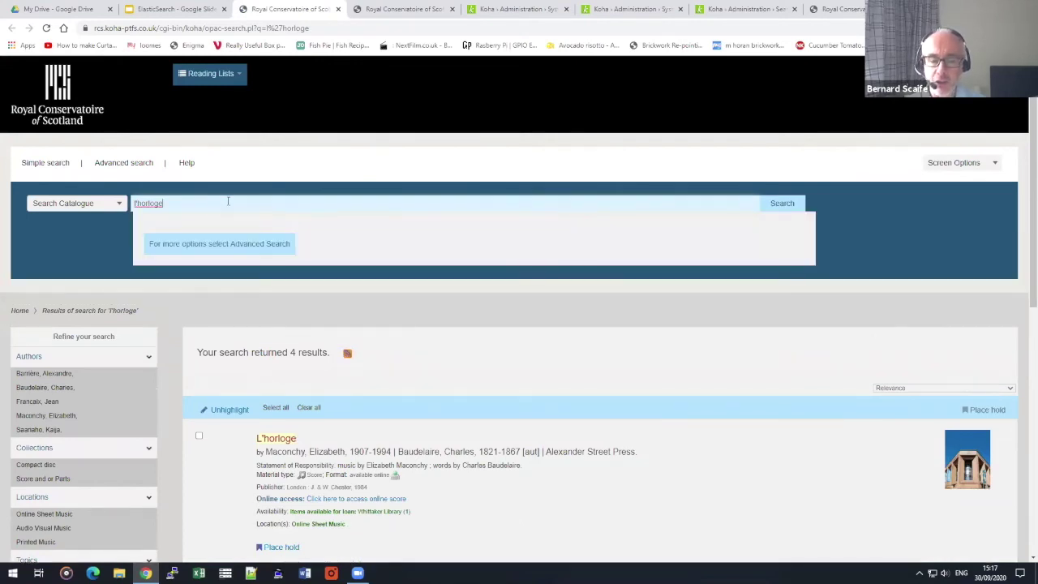
{"action": "key", "text": "Delete"}
{"action": "key", "text": "Delete"}
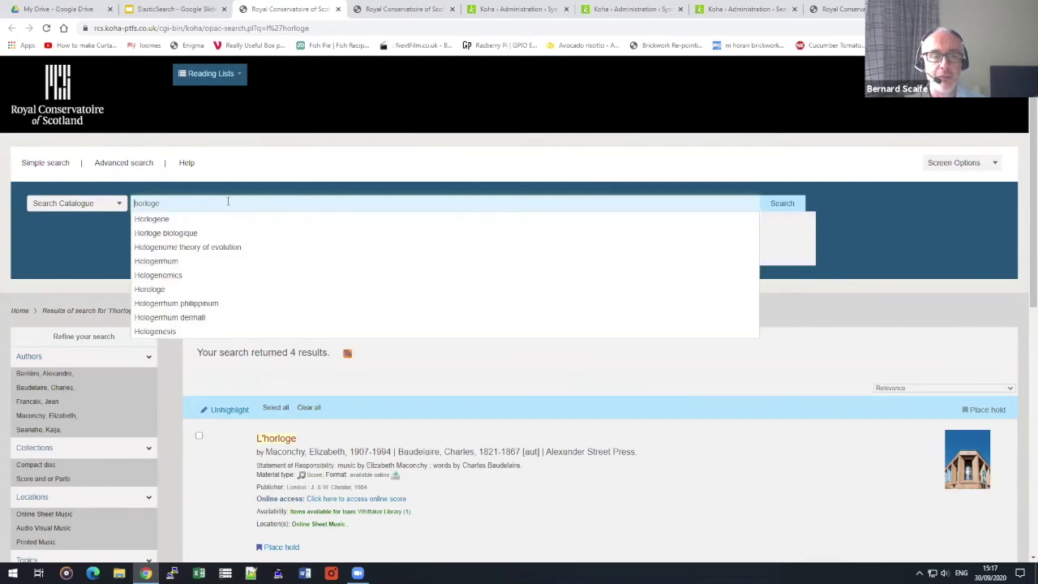
{"action": "key", "text": "Return"}
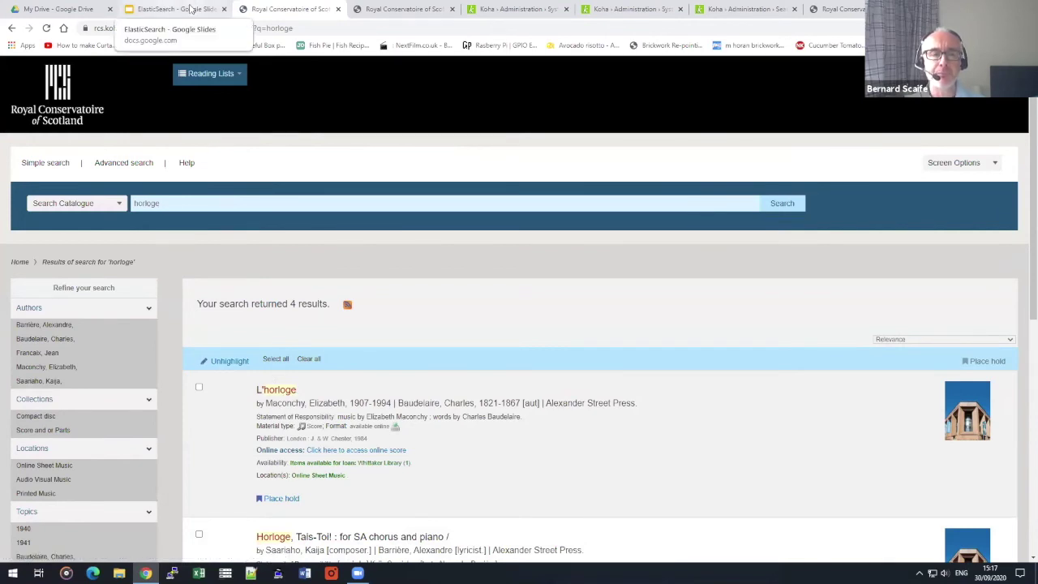
Step: Go back to the Google Slides presentation, reveal the Wildcard (*) bullet, and open its linked catalogue search
{"action": "left_click", "coordinate": [191, 9]}
{"action": "key", "text": "Right"}
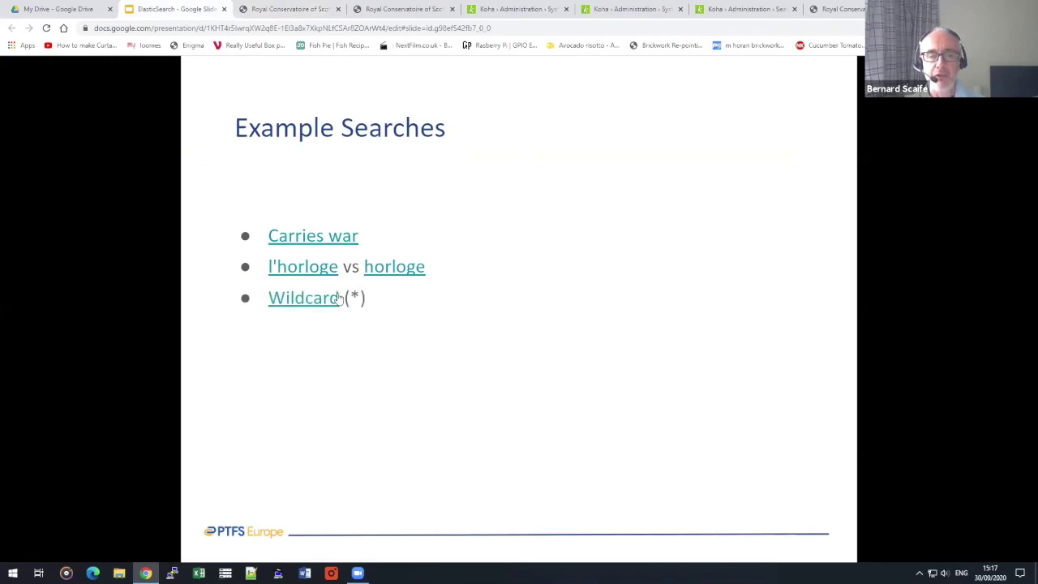
{"action": "left_click", "coordinate": [339, 299]}
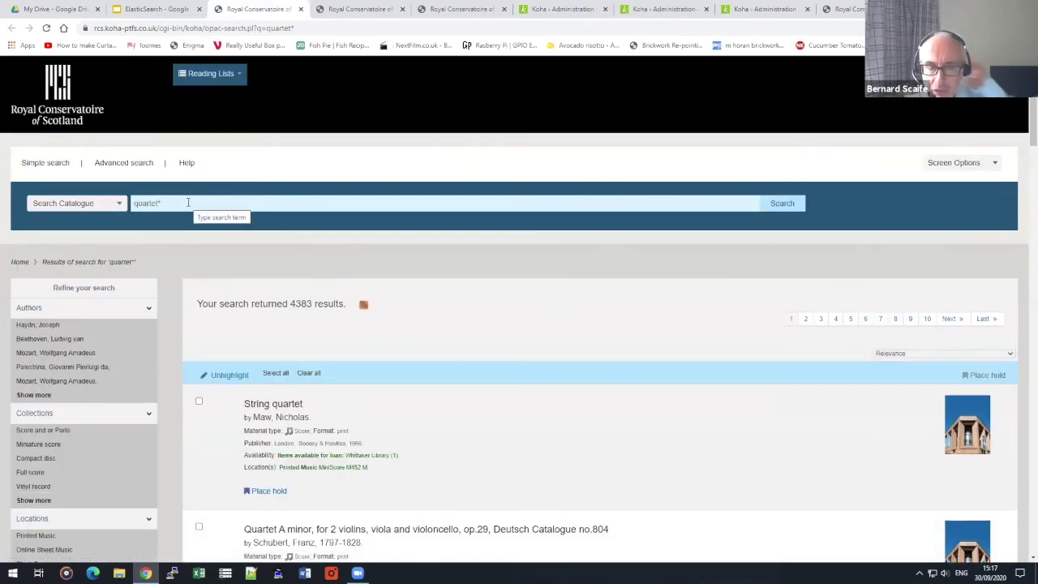
Step: Look through the catalogue results for the wildcard query "quartet*", checking the titles and the facets
{"action": "scroll", "coordinate": [187, 203], "scroll_direction": "down", "scroll_amount": 1}
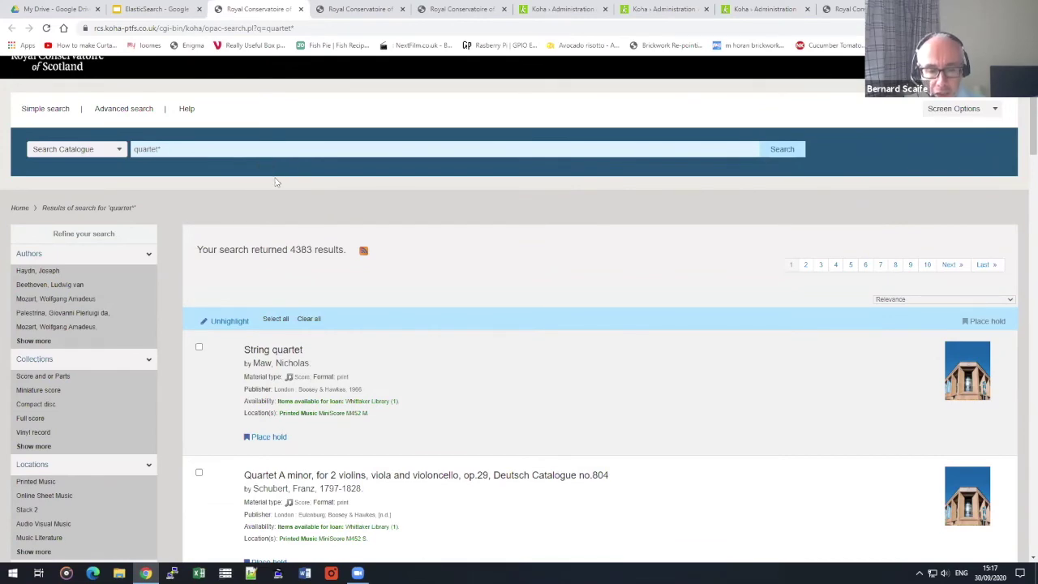
{"action": "scroll", "coordinate": [375, 261], "scroll_direction": "down", "scroll_amount": 2}
{"action": "scroll", "coordinate": [374, 261], "scroll_direction": "down", "scroll_amount": 4}
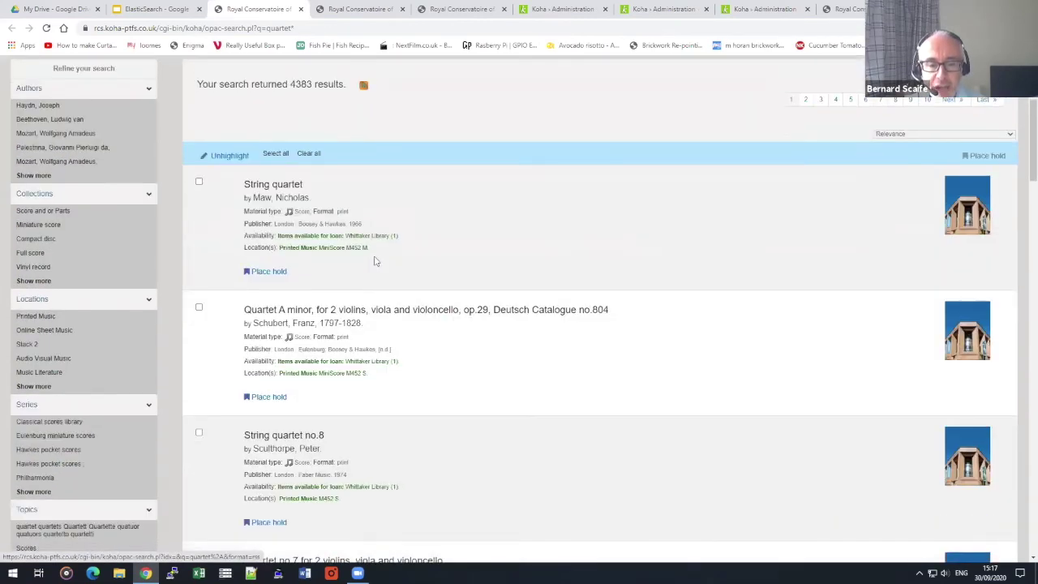
{"action": "scroll", "coordinate": [332, 320], "scroll_direction": "down", "scroll_amount": 1}
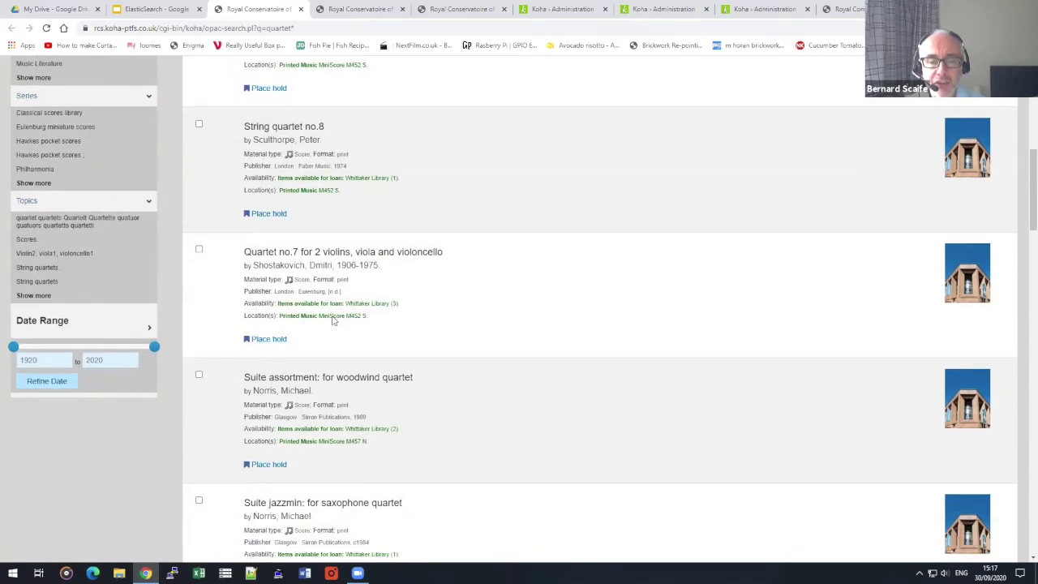
{"action": "scroll", "coordinate": [341, 319], "scroll_direction": "up", "scroll_amount": 1}
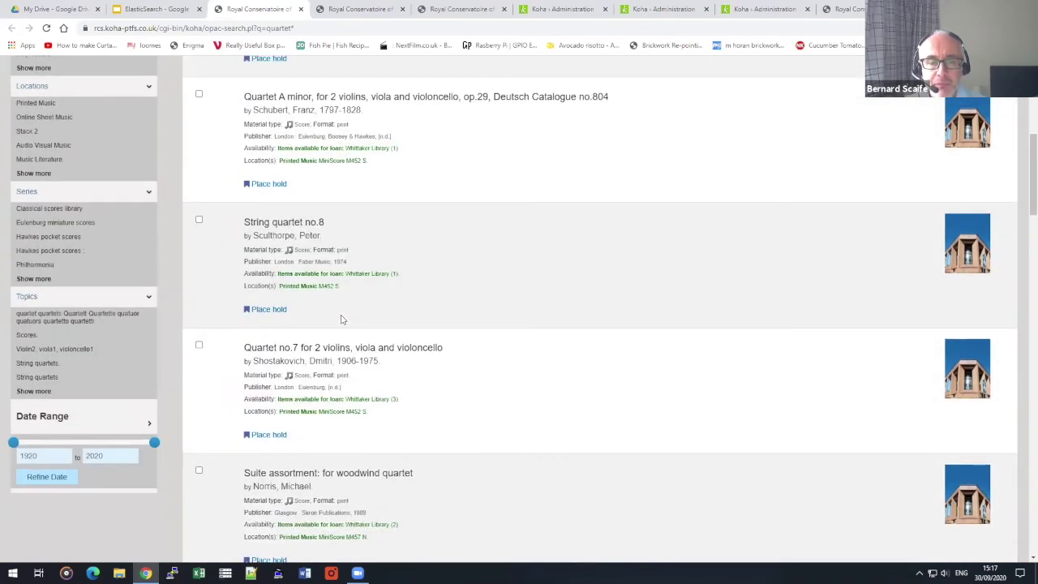
{"action": "scroll", "coordinate": [339, 319], "scroll_direction": "down", "scroll_amount": 4}
{"action": "scroll", "coordinate": [333, 319], "scroll_direction": "down", "scroll_amount": 1}
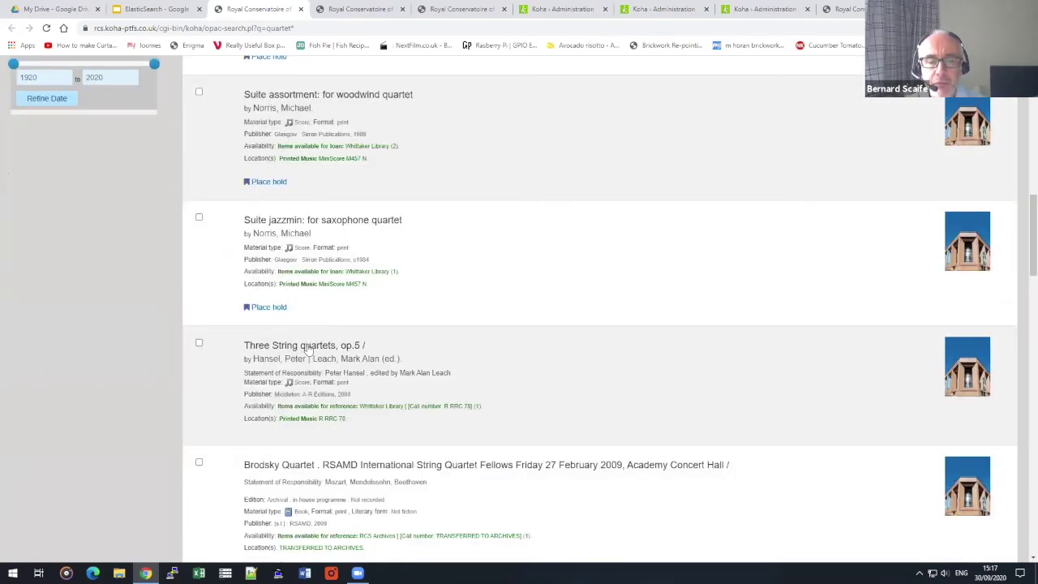
{"action": "scroll", "coordinate": [311, 348], "scroll_direction": "up", "scroll_amount": 5}
{"action": "scroll", "coordinate": [314, 348], "scroll_direction": "up", "scroll_amount": 6}
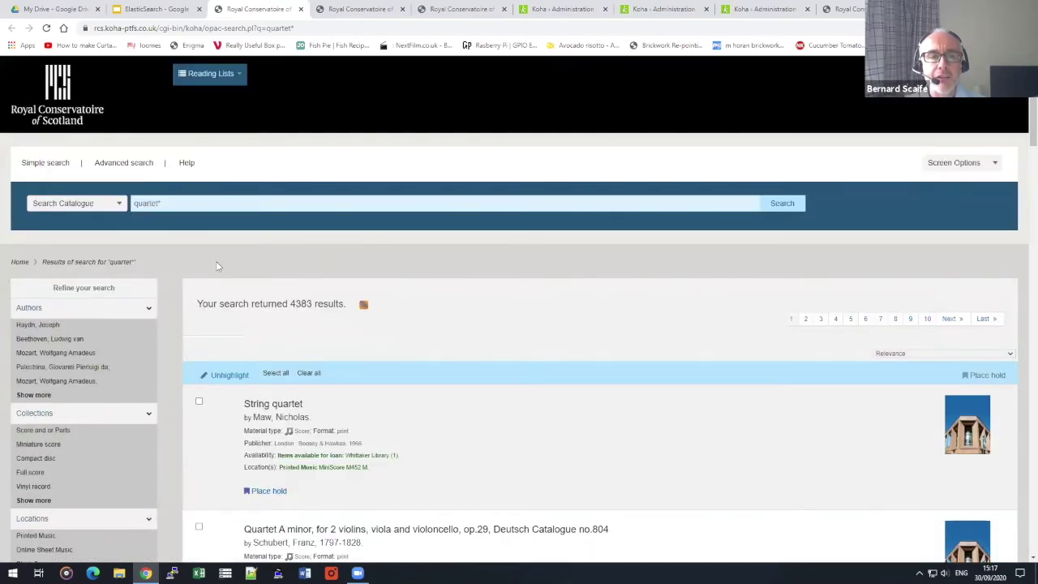
Step: Remove the asterisk from the catalogue query, search for "quartet", and look through the results
{"action": "left_click", "coordinate": [186, 205]}
{"action": "key", "text": "BackSpace"}
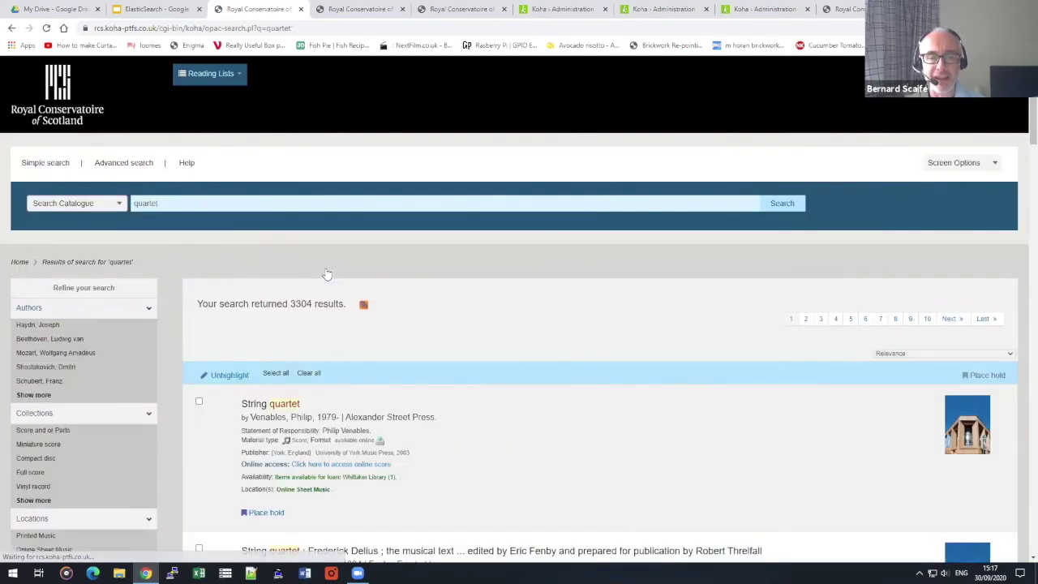
{"action": "scroll", "coordinate": [327, 274], "scroll_direction": "down", "scroll_amount": 1}
{"action": "scroll", "coordinate": [327, 273], "scroll_direction": "down", "scroll_amount": 4}
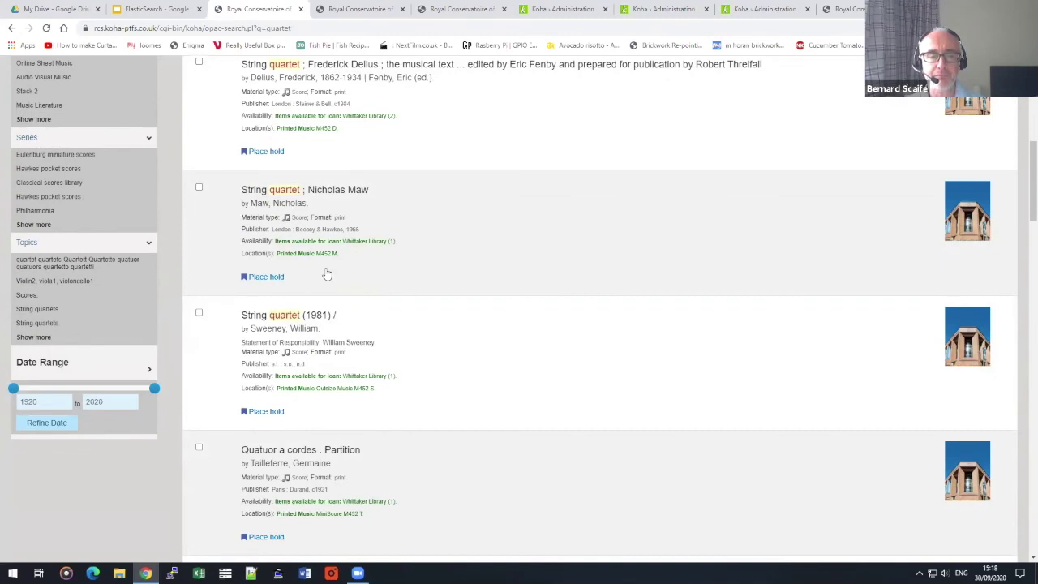
{"action": "scroll", "coordinate": [327, 275], "scroll_direction": "up", "scroll_amount": 6}
Step: Return to the Google Slides presentation and open the catalogue search for "flute1, oboe1, clarinet1 NOT bassoon1"
{"action": "left_click", "coordinate": [160, 7]}
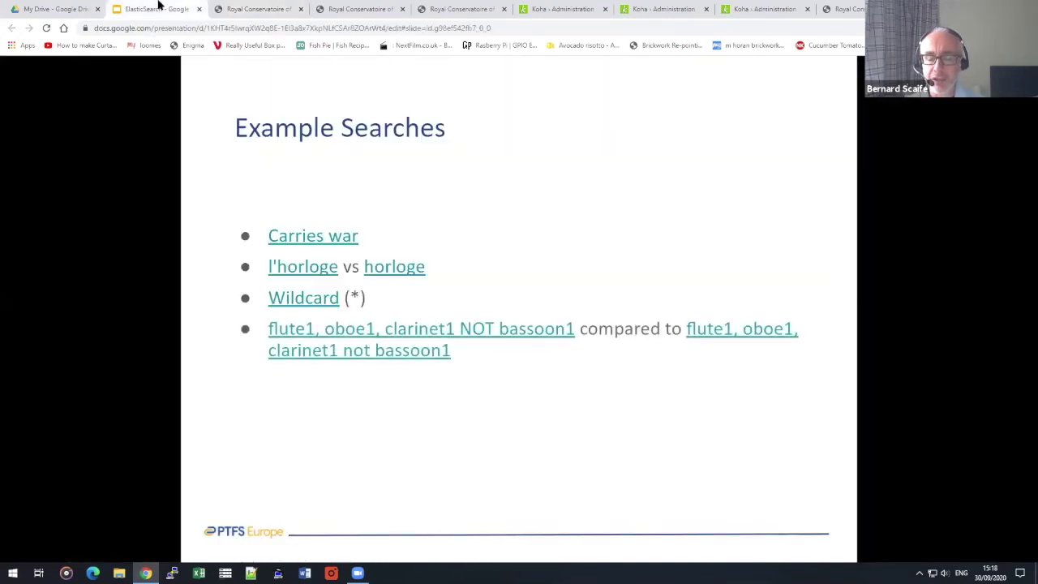
{"action": "left_click", "coordinate": [381, 330]}
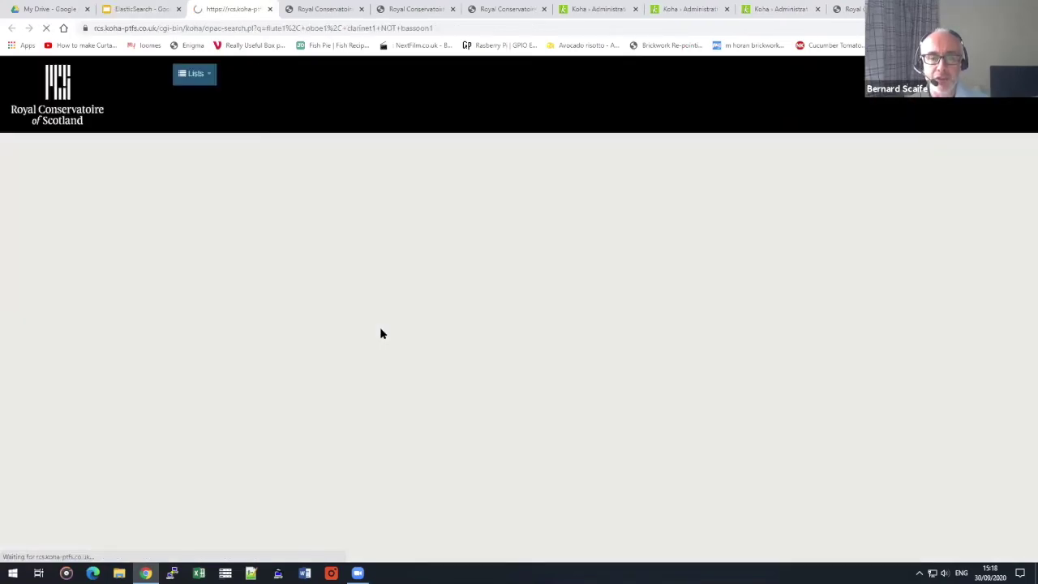
{"action": "scroll", "coordinate": [380, 328], "scroll_direction": "down", "scroll_amount": 1}
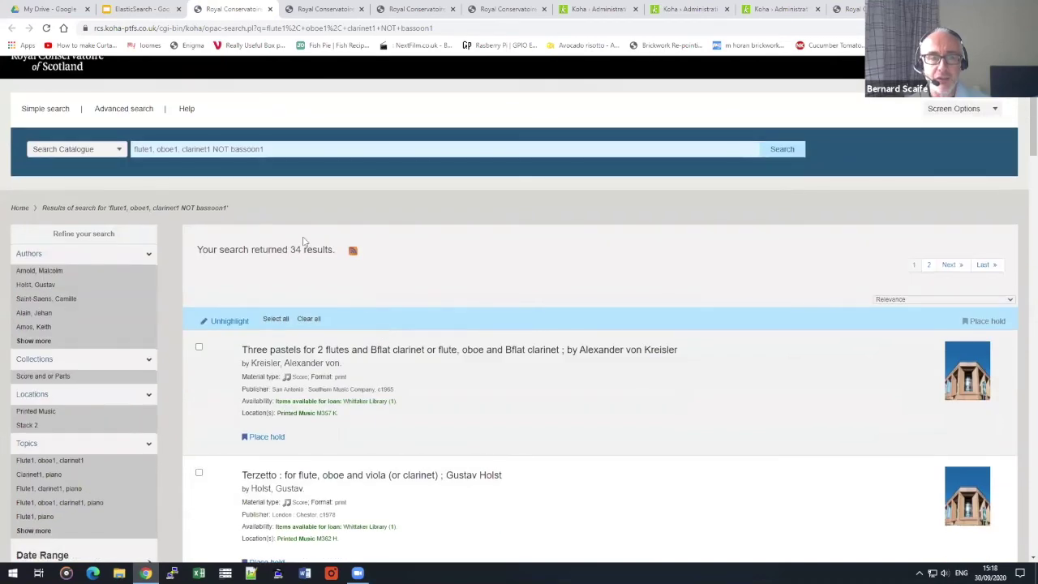
Step: Change the NOT operator to lowercase, search for "flute1, oboe1, clarinet1 not bassoon1", and read the page that opens
{"action": "double_click", "coordinate": [221, 148]}
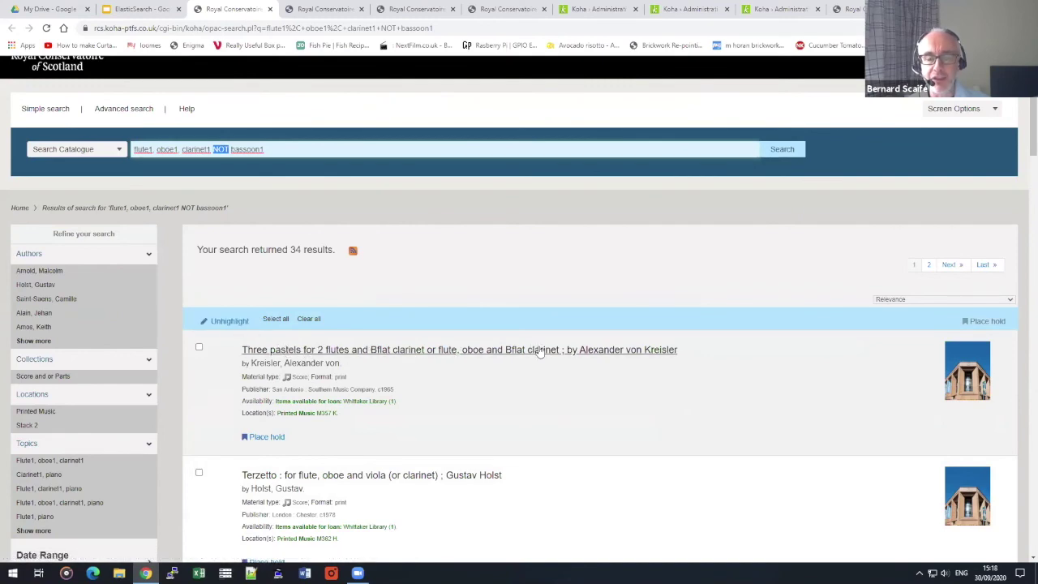
{"action": "scroll", "coordinate": [537, 348], "scroll_direction": "up", "scroll_amount": 1}
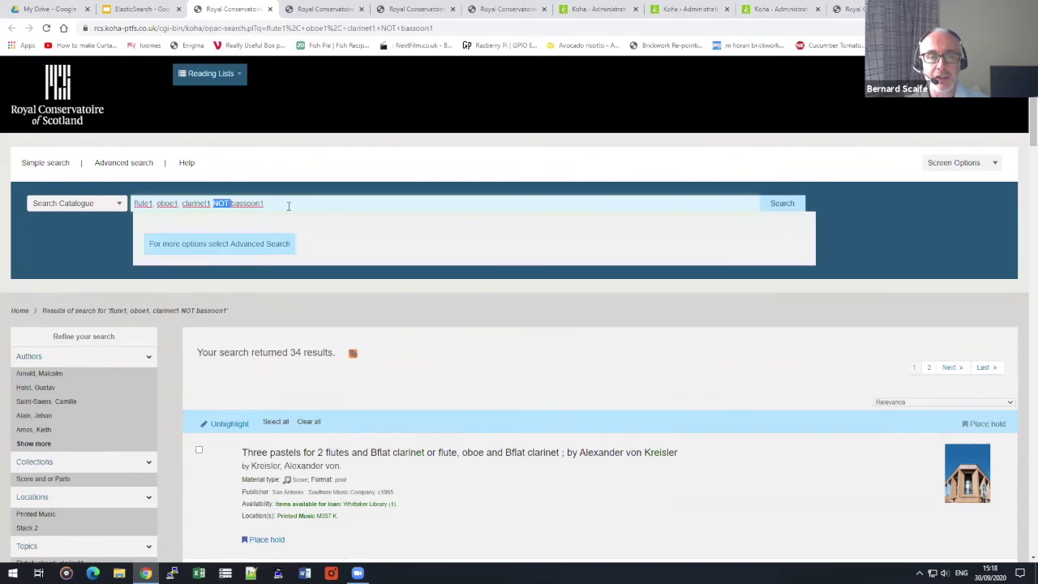
{"action": "type", "text": "not"}
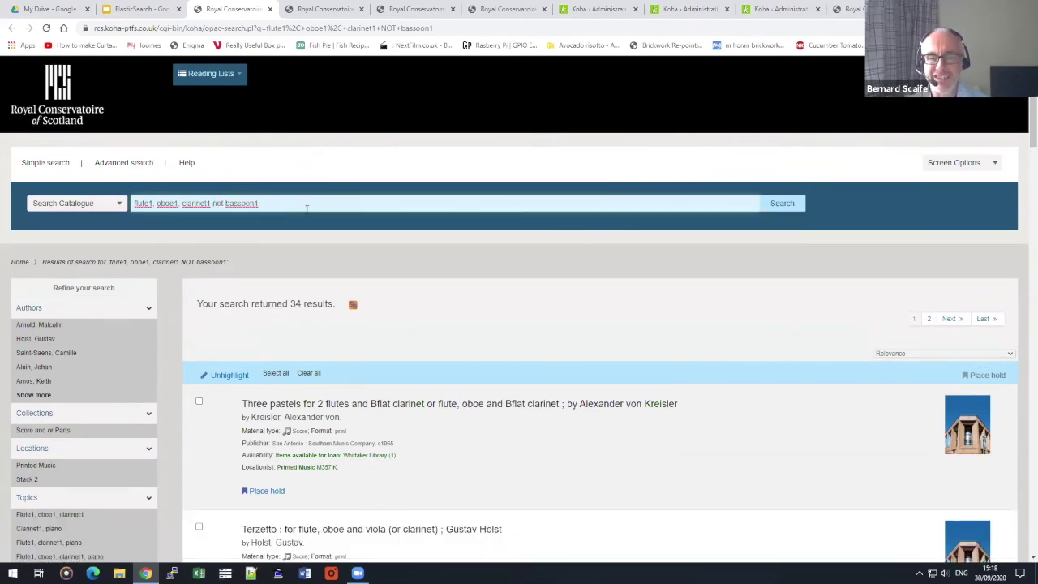
{"action": "key", "text": "Return"}
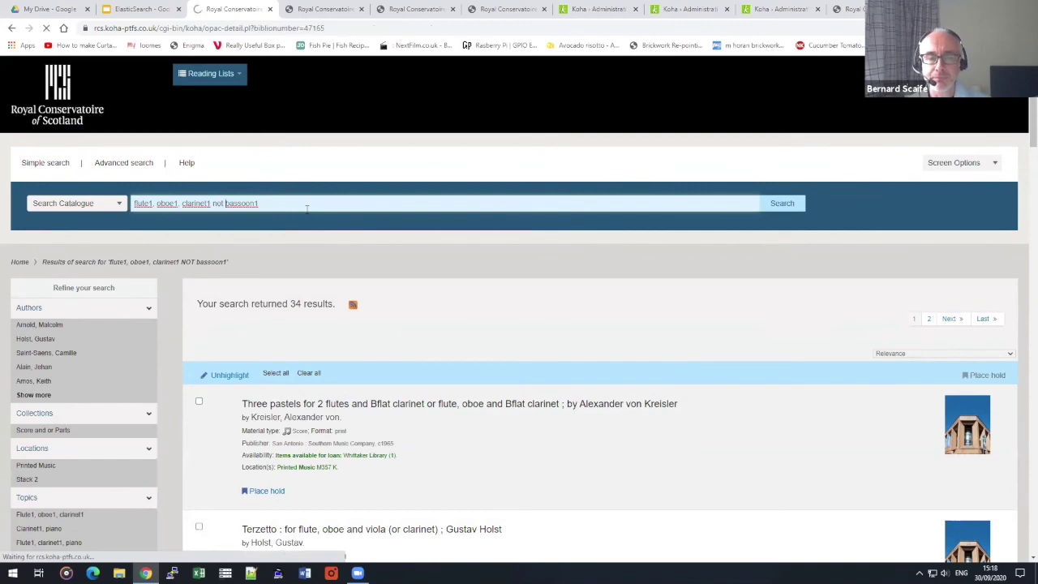
{"action": "scroll", "coordinate": [587, 317], "scroll_direction": "down", "scroll_amount": 1}
{"action": "scroll", "coordinate": [587, 316], "scroll_direction": "down", "scroll_amount": 1}
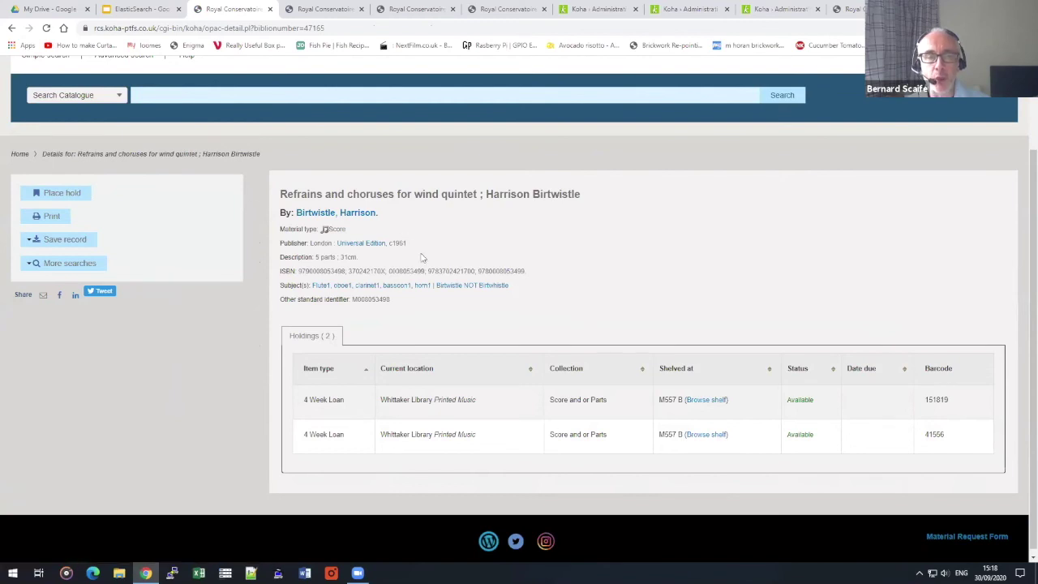
Step: Go back to the Google Slides presentation, show it in full screen, and advance to the Implementation slide
{"action": "left_click", "coordinate": [139, 9]}
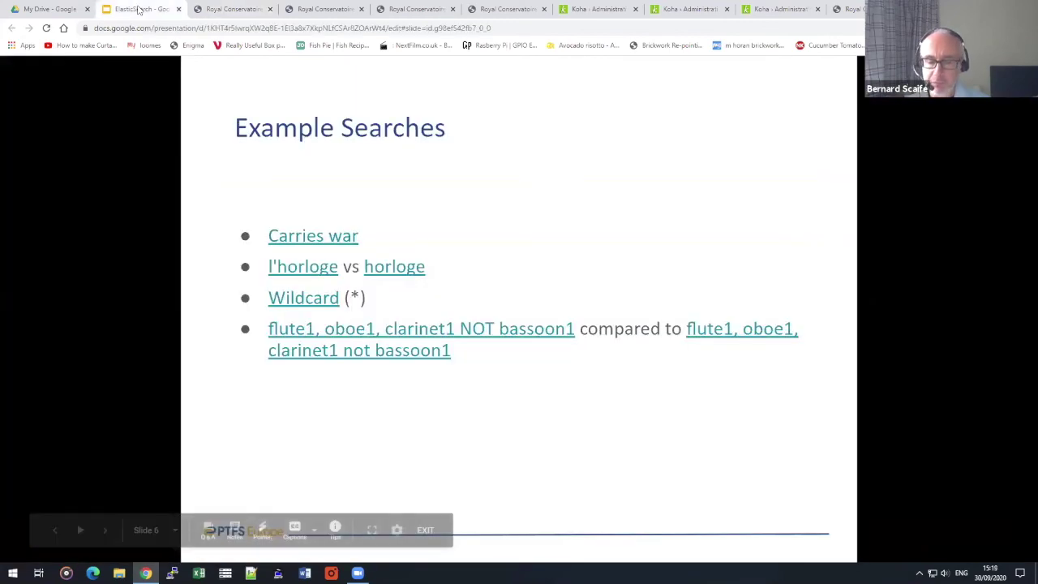
{"action": "key", "text": "ctrl+shift+f"}
{"action": "key", "text": "Right"}
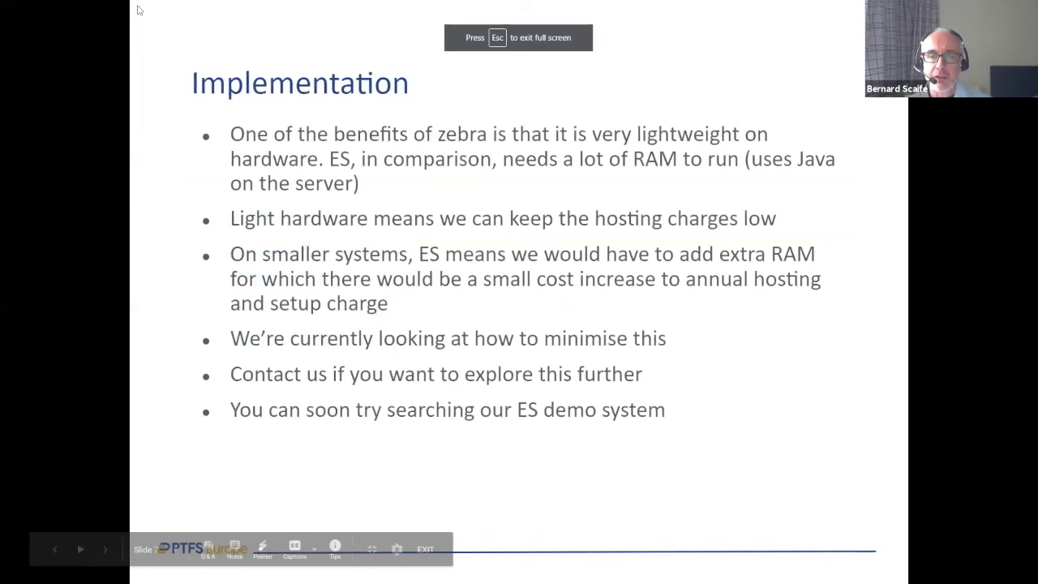